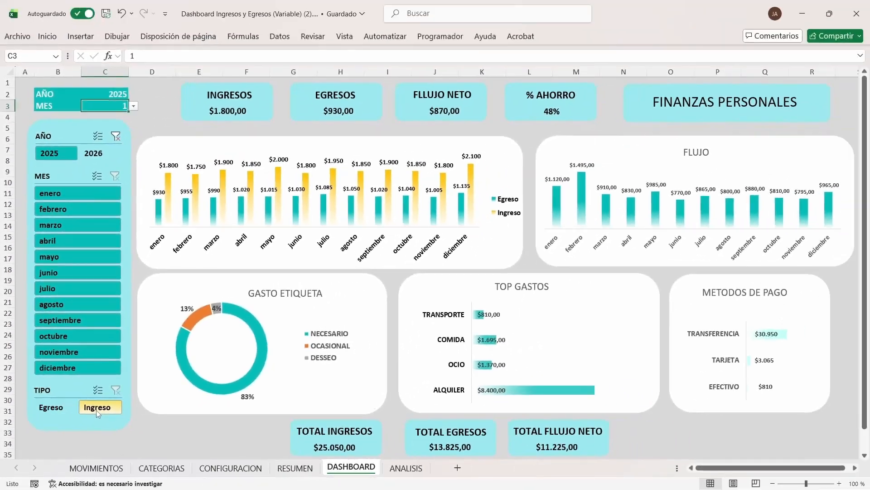
Filter the dashboard to Ingreso for the months enero through abril, and switch the type filter to Egreso
{"action": "left_click", "coordinate": [195, 347]}
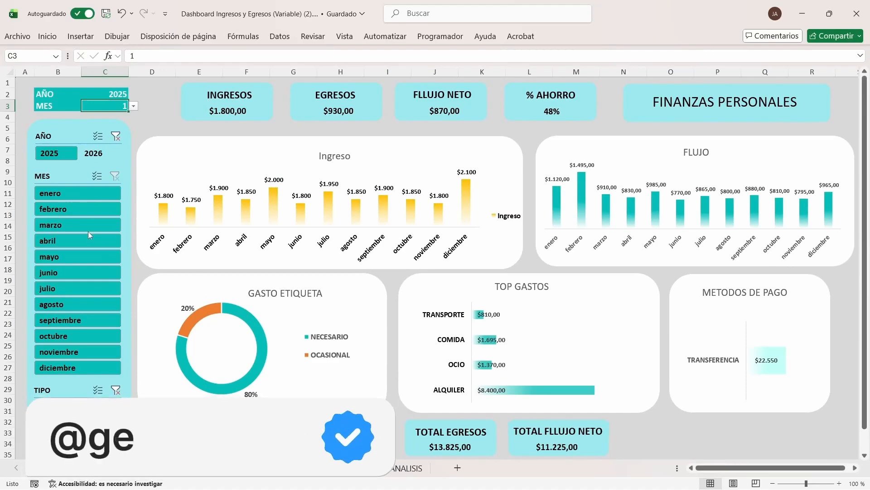
{"action": "left_click", "coordinate": [81, 196]}
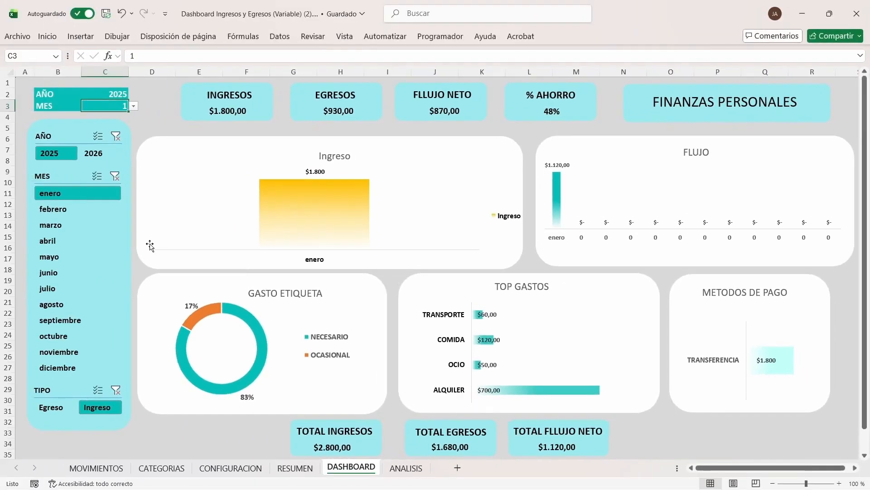
{"action": "left_click", "coordinate": [69, 210]}
{"action": "left_click", "coordinate": [66, 230]}
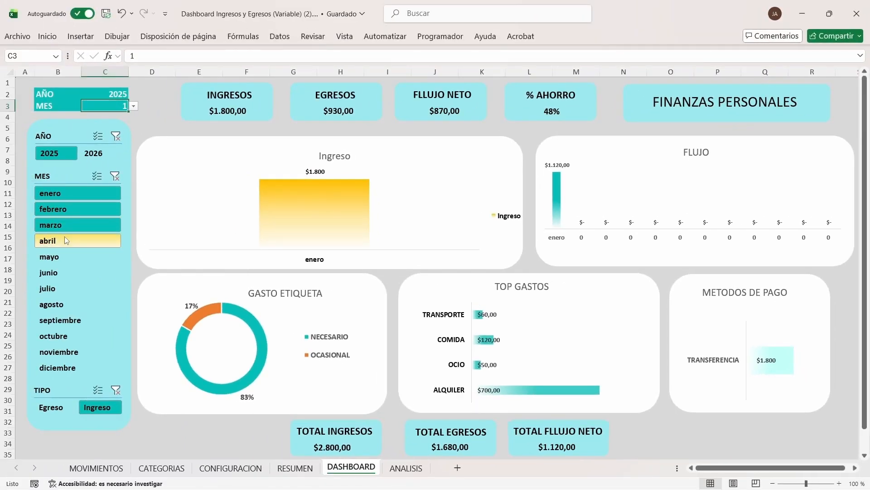
{"action": "left_click", "coordinate": [67, 241]}
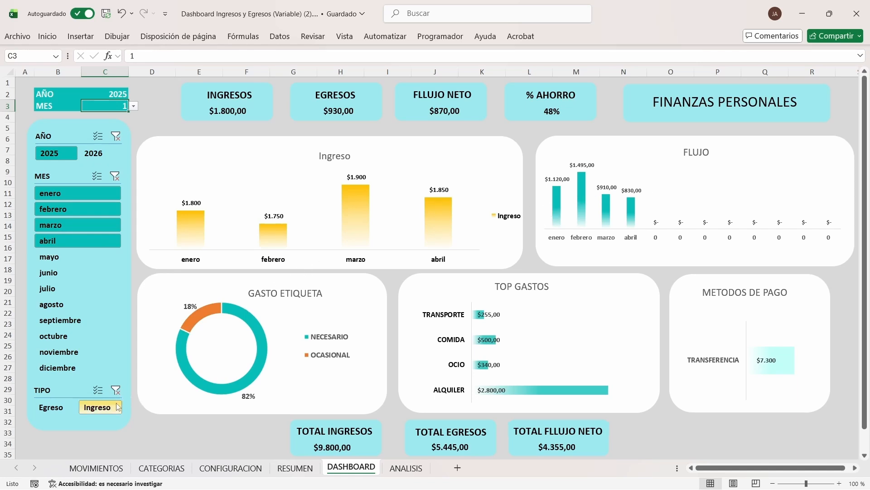
{"action": "left_click", "coordinate": [59, 411]}
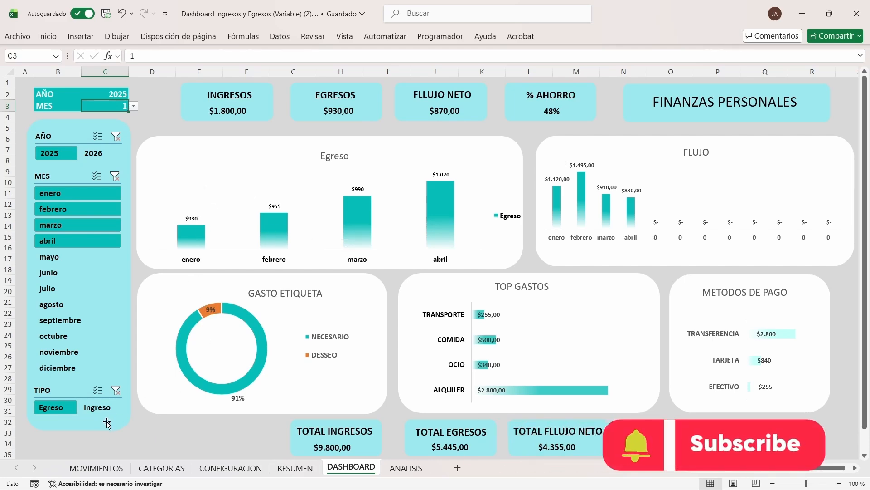
Open the MOVIMIENTOS sheet and examine the first record's date, type and available category options
{"action": "left_click", "coordinate": [97, 467]}
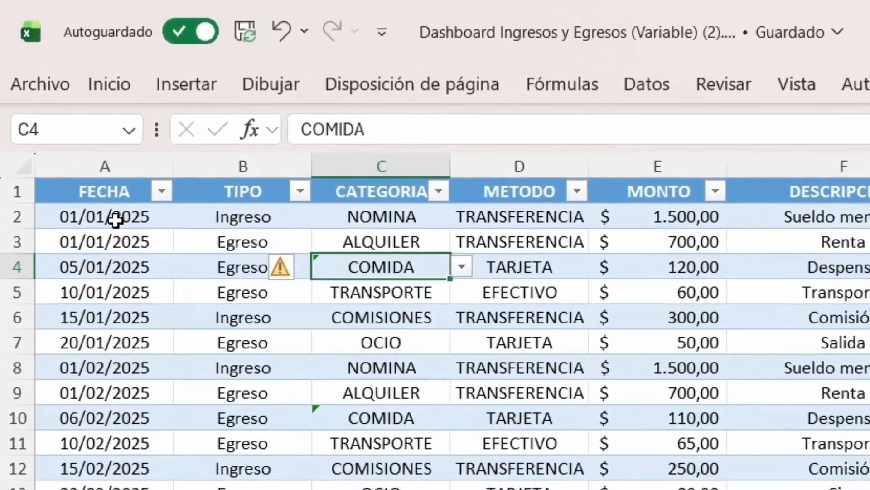
{"action": "left_click", "coordinate": [50, 95]}
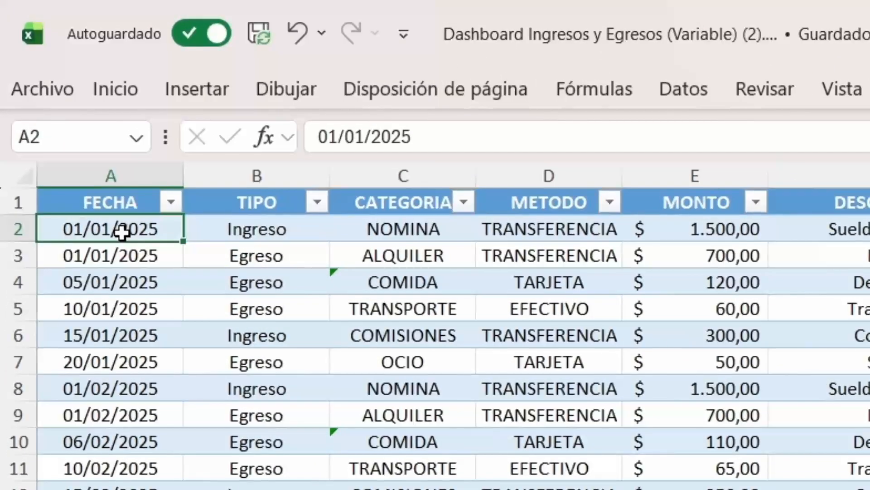
{"action": "left_click", "coordinate": [208, 232]}
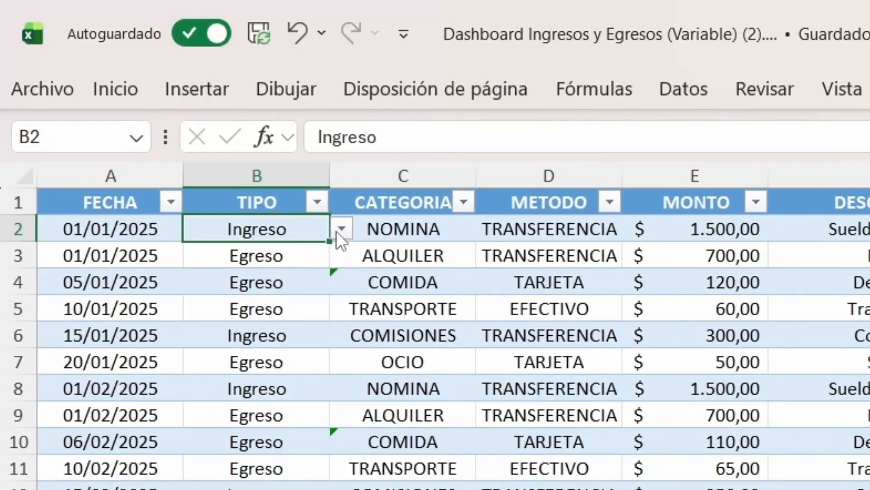
{"action": "left_click", "coordinate": [337, 231]}
{"action": "left_click", "coordinate": [428, 229]}
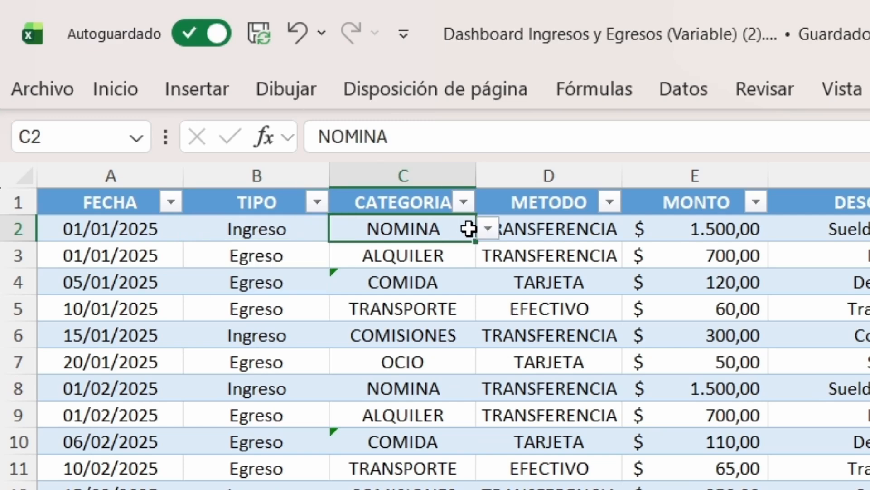
{"action": "left_click", "coordinate": [485, 229]}
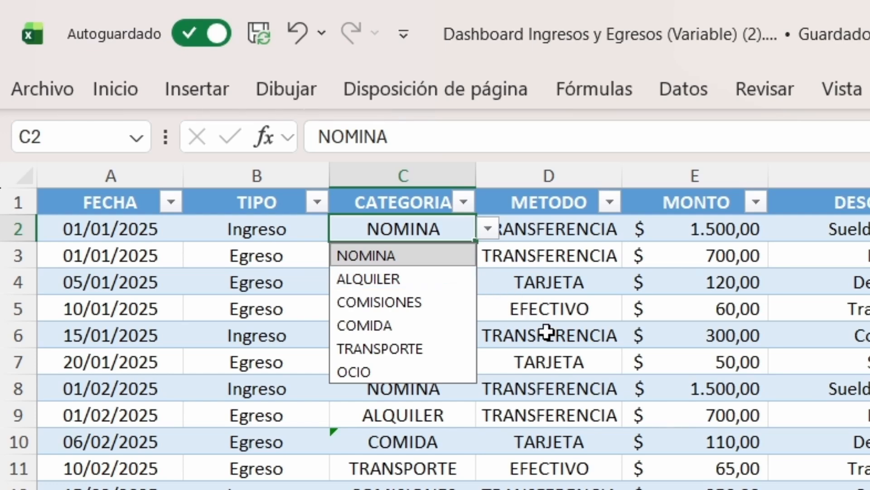
Examine the first movement's payment method options, amount, description and available ETIQUETA options
{"action": "left_click", "coordinate": [611, 201]}
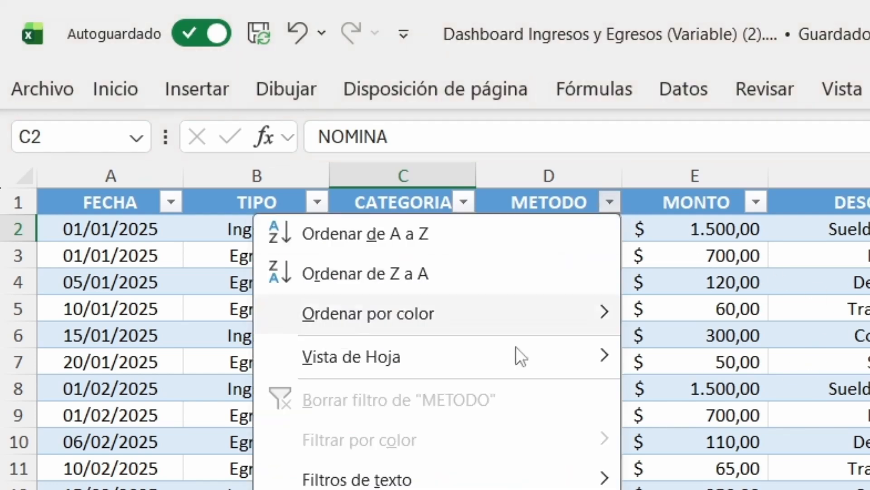
{"action": "left_click", "coordinate": [655, 438]}
{"action": "left_click", "coordinate": [557, 230]}
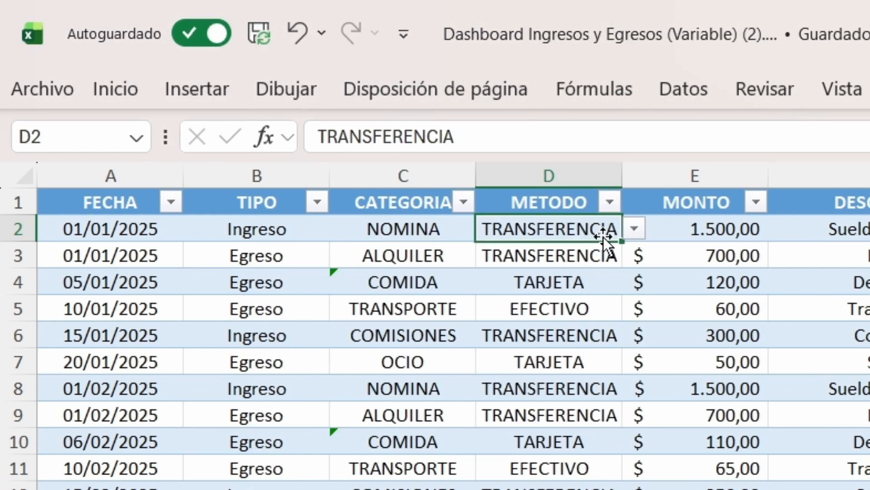
{"action": "left_click", "coordinate": [634, 229]}
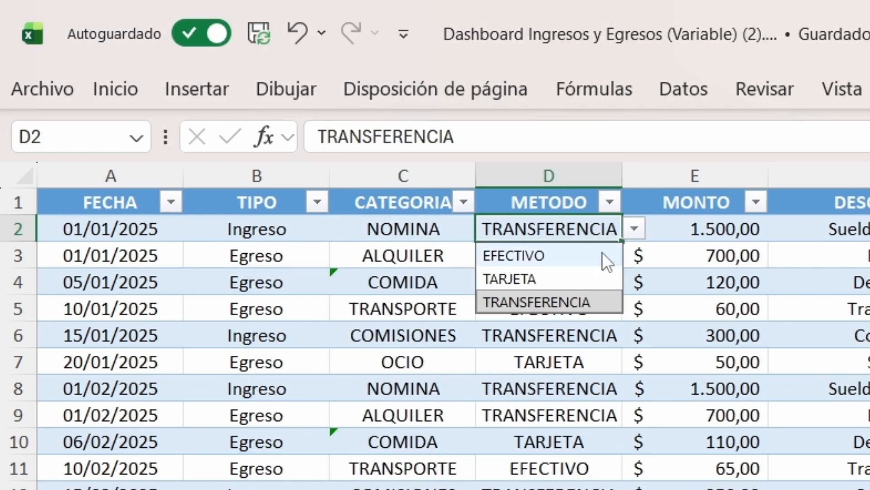
{"action": "left_click", "coordinate": [671, 232]}
{"action": "left_click", "coordinate": [357, 228]}
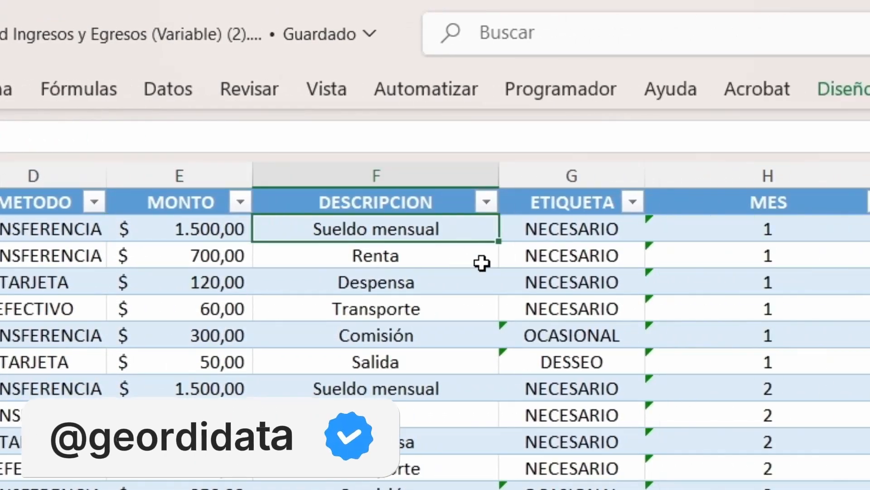
{"action": "left_click", "coordinate": [557, 230]}
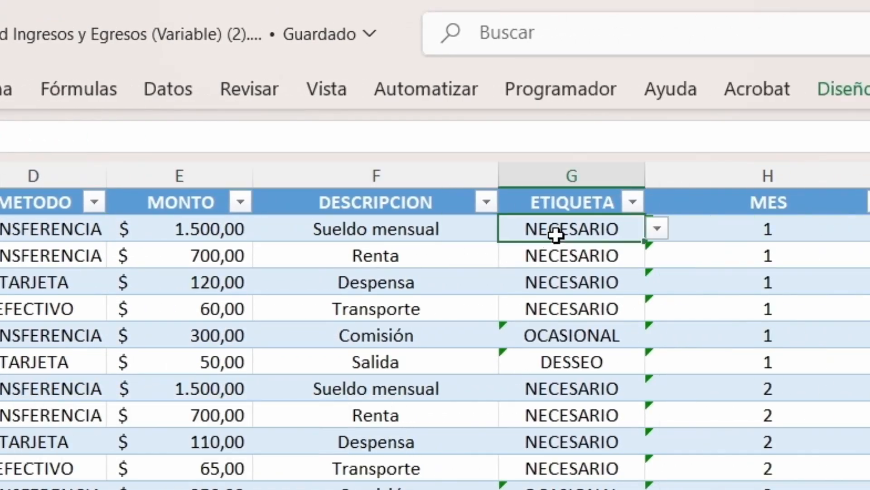
{"action": "left_click", "coordinate": [658, 229]}
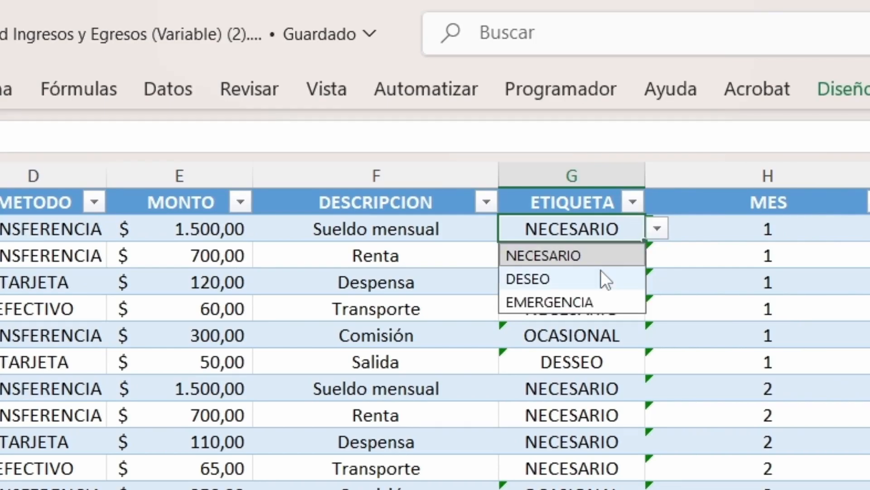
{"action": "left_click", "coordinate": [535, 383]}
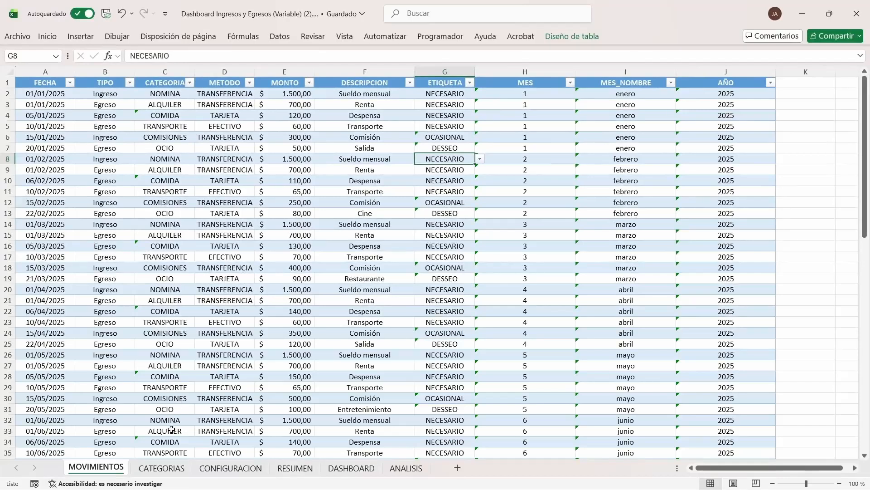
Open the CATEGORIAS sheet and review the category, type and group columns, including the first empty row below the table
{"action": "left_click", "coordinate": [161, 467]}
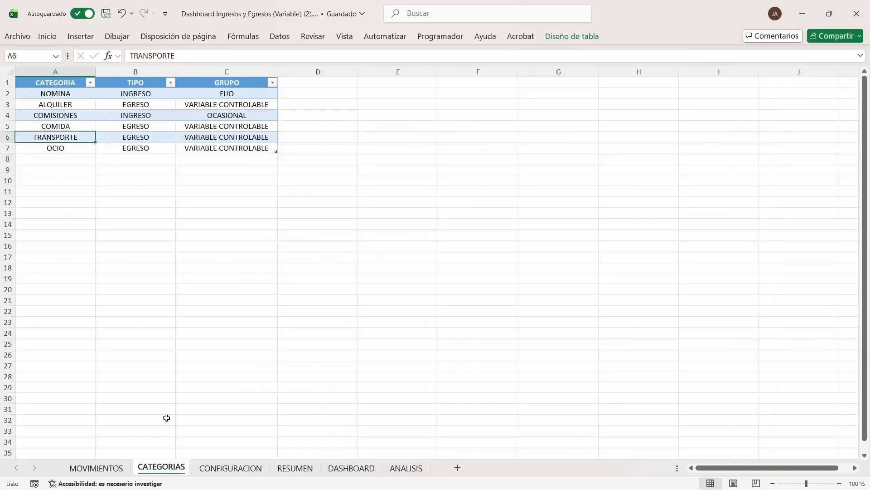
{"action": "left_click", "coordinate": [61, 95]}
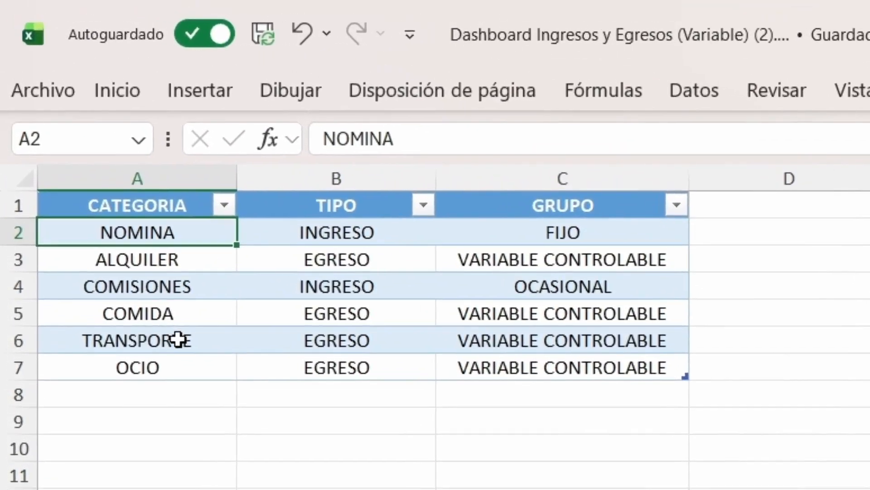
{"action": "left_click", "coordinate": [155, 403]}
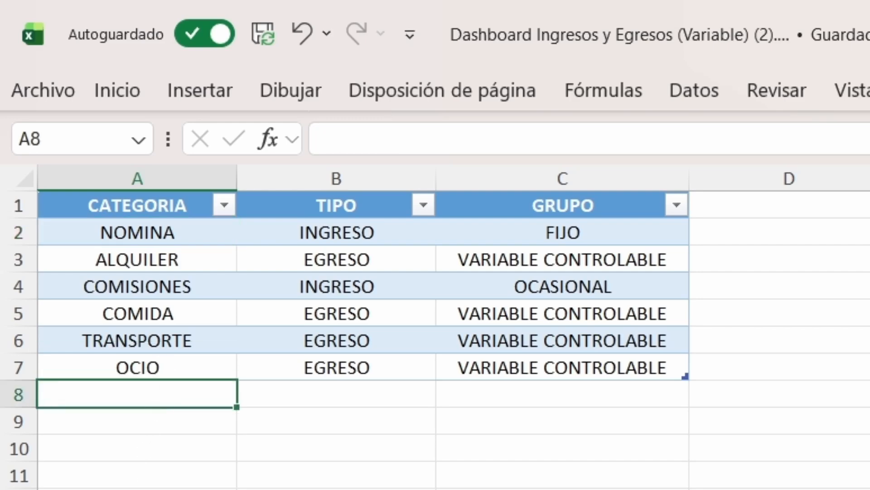
{"action": "left_click", "coordinate": [335, 400]}
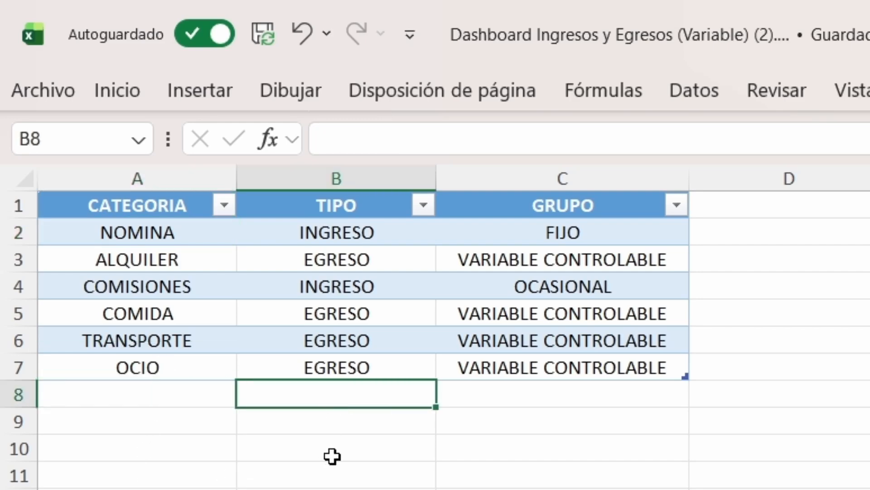
{"action": "left_click", "coordinate": [529, 394]}
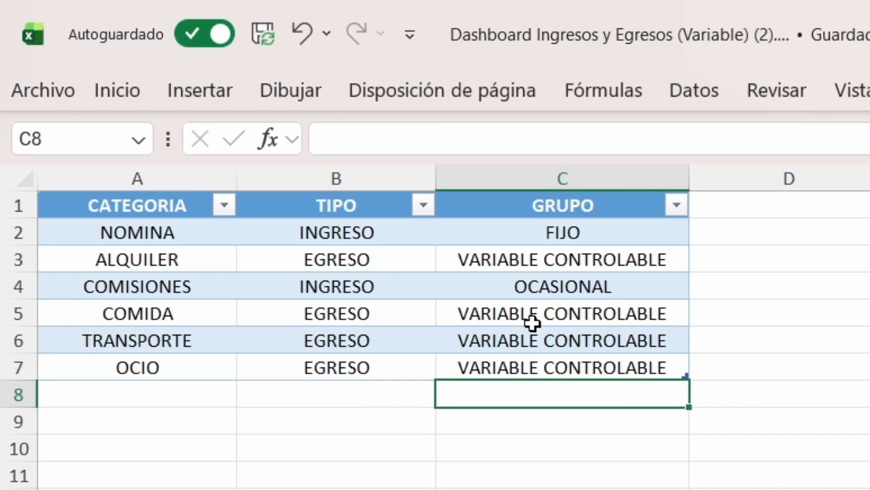
{"action": "left_click", "coordinate": [509, 233]}
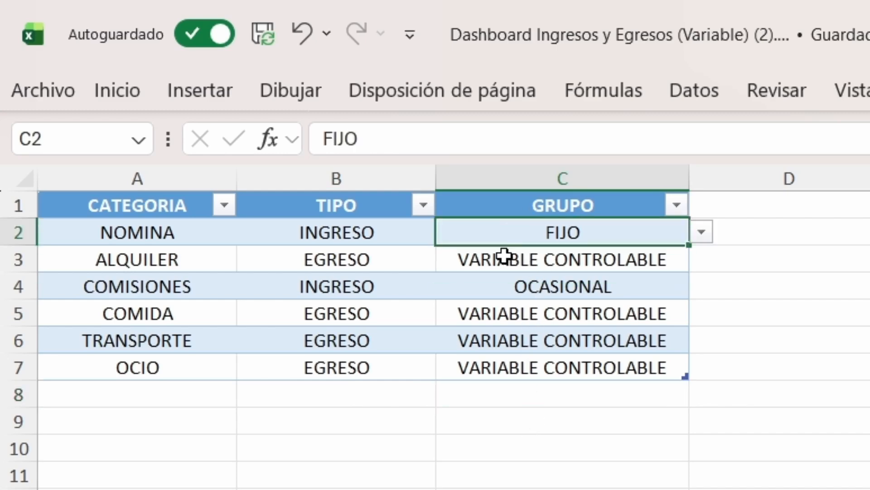
{"action": "left_click", "coordinate": [507, 255]}
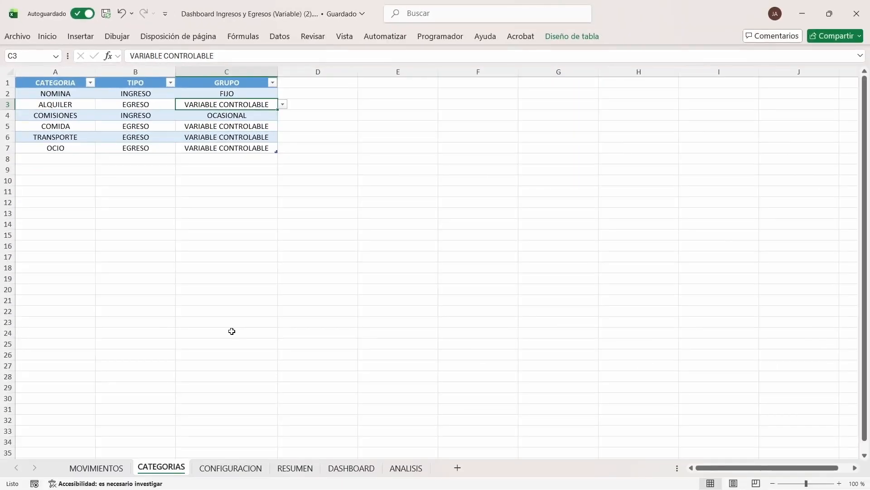
Open the CONFIGURACION sheet and review the monthly limit of each category and the empty row below the limits table
{"action": "left_click", "coordinate": [230, 468]}
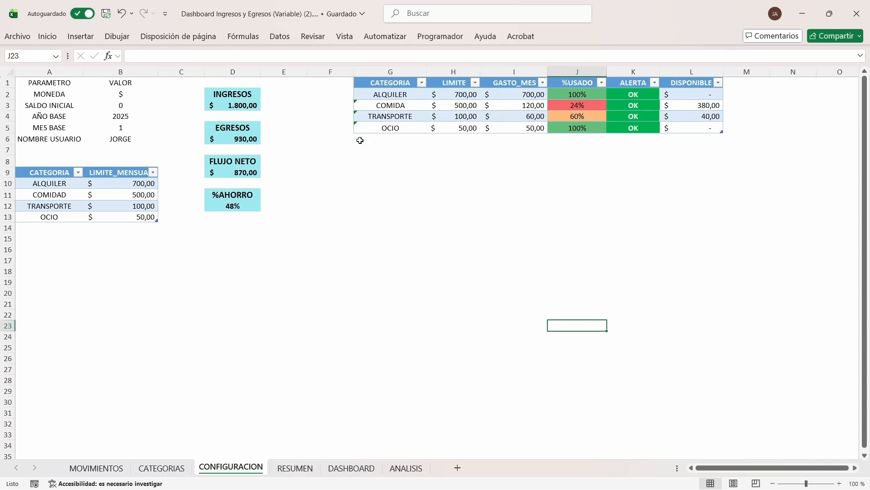
{"action": "left_click", "coordinate": [61, 224]}
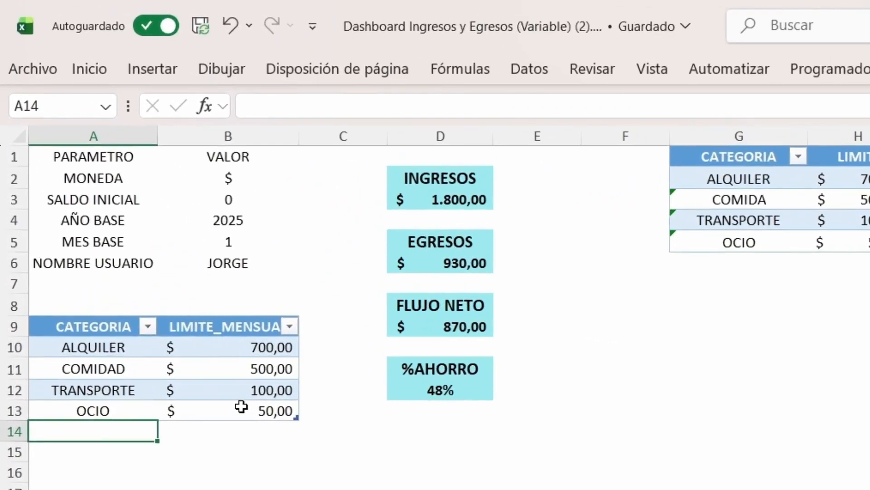
{"action": "left_click", "coordinate": [241, 407]}
{"action": "left_click", "coordinate": [247, 356]}
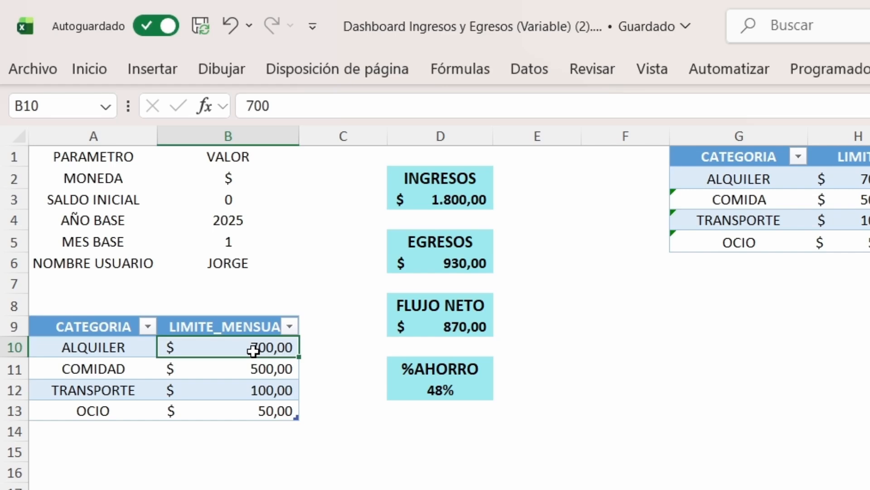
{"action": "left_click", "coordinate": [262, 366]}
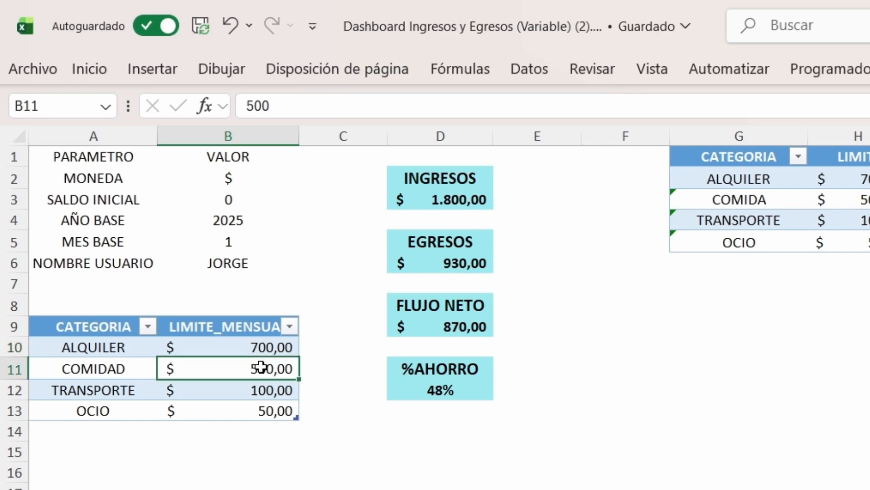
{"action": "left_click", "coordinate": [214, 390]}
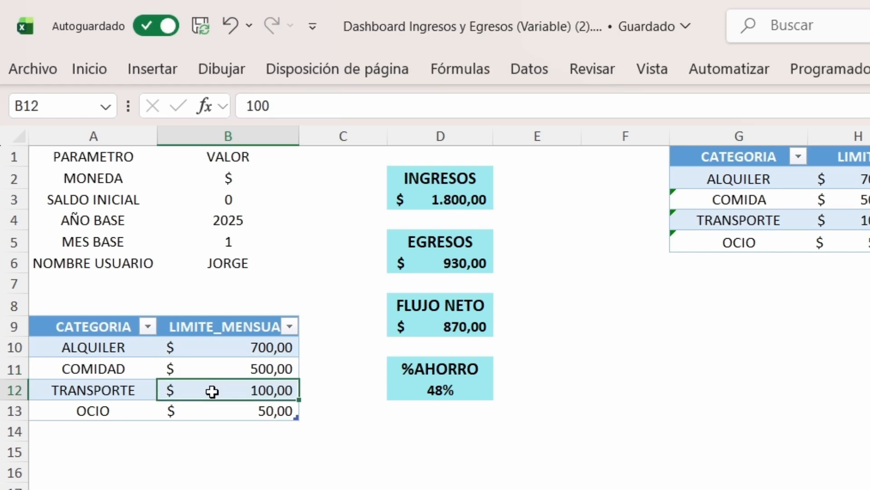
{"action": "left_click", "coordinate": [211, 410]}
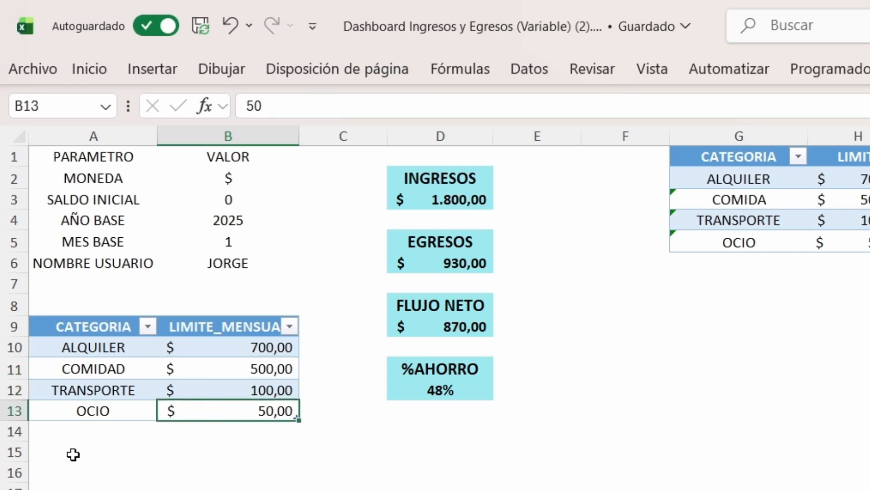
{"action": "left_click", "coordinate": [90, 430]}
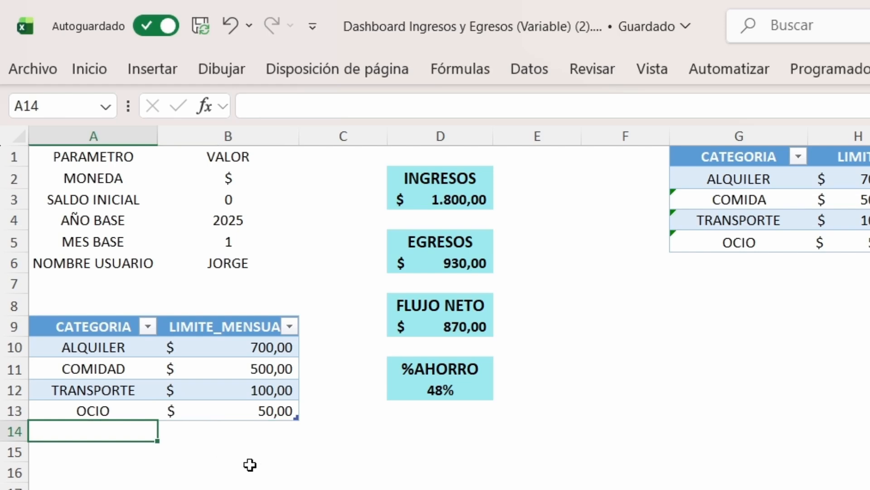
Examine the ALQUILER row of the control table, covering its limit, monthly spend, percentage used, alert and available amount
{"action": "left_click", "coordinate": [843, 181]}
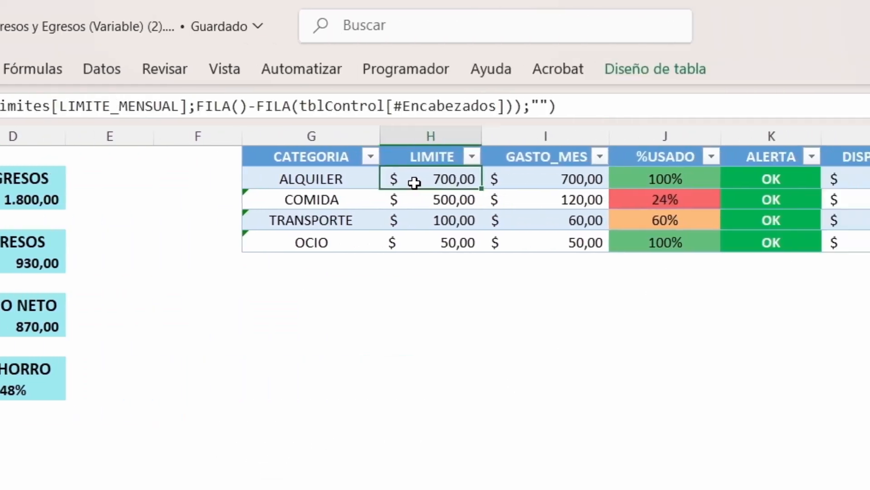
{"action": "left_click", "coordinate": [657, 68]}
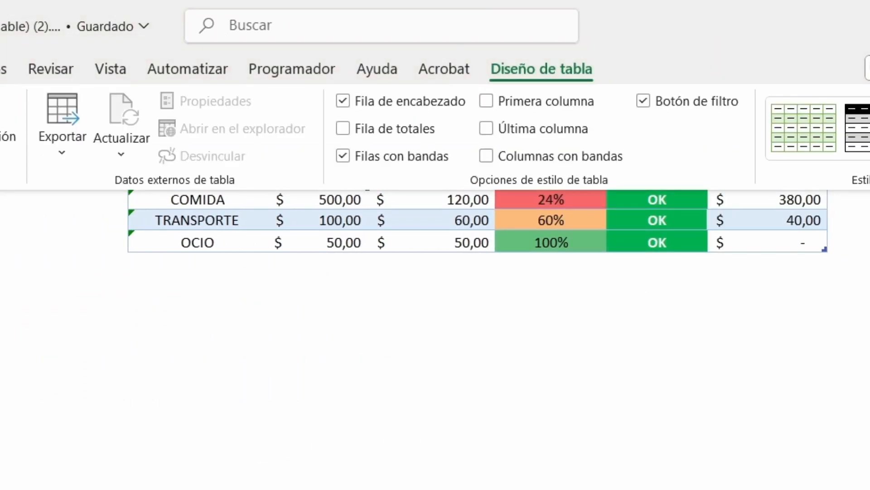
{"action": "left_click", "coordinate": [459, 346]}
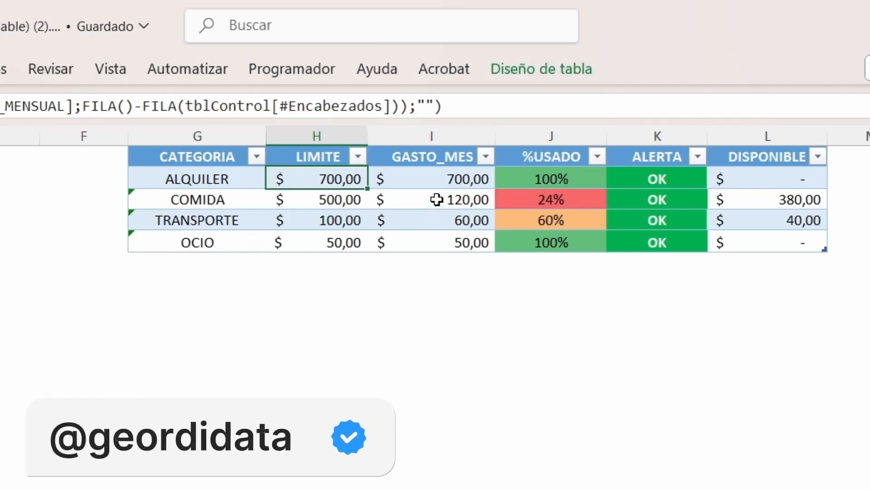
{"action": "left_click", "coordinate": [203, 177]}
{"action": "left_click", "coordinate": [305, 177]}
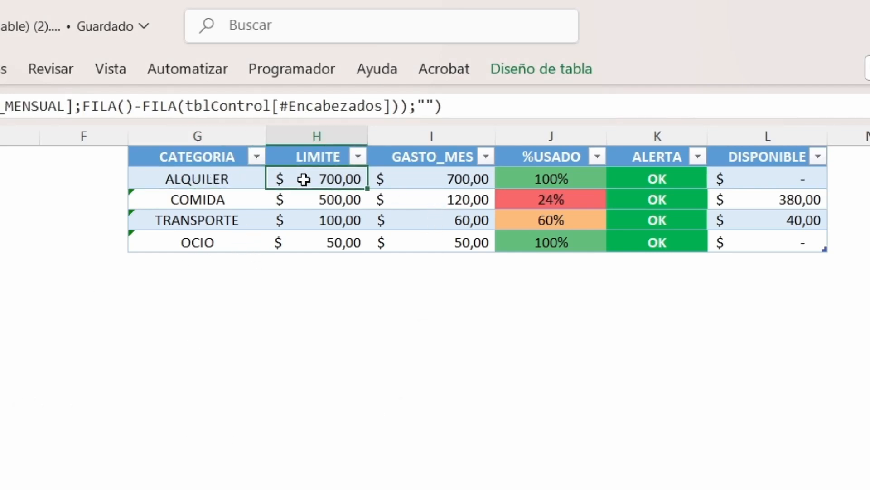
{"action": "left_click", "coordinate": [402, 180]}
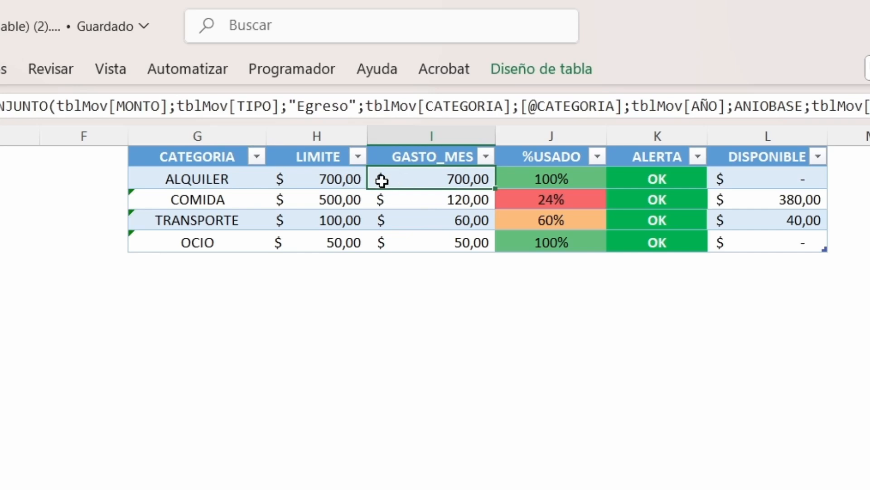
{"action": "left_click", "coordinate": [520, 178]}
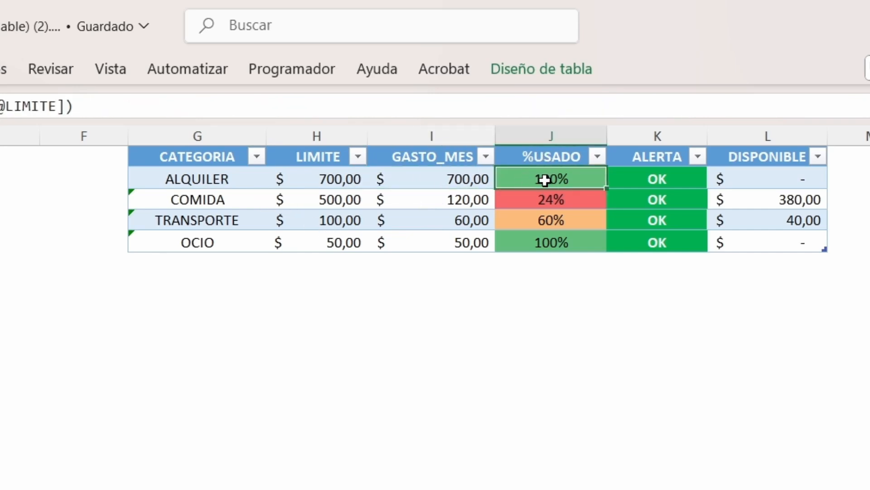
{"action": "left_click", "coordinate": [631, 170]}
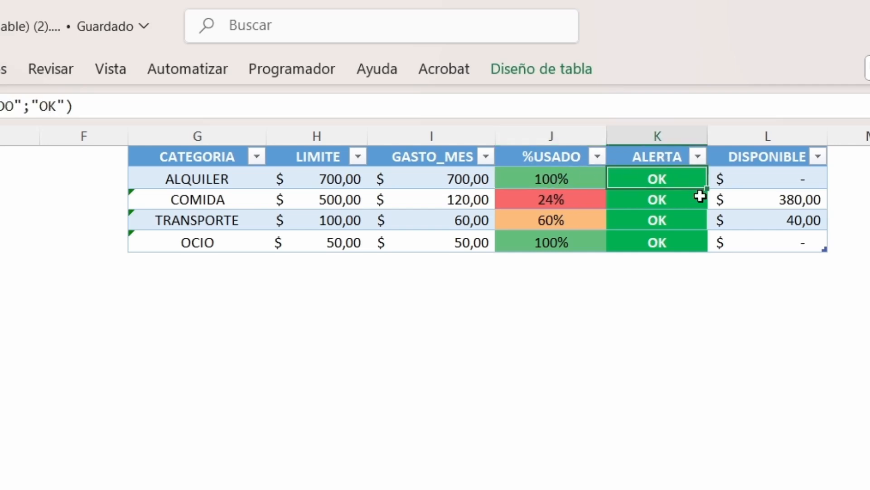
{"action": "left_click", "coordinate": [755, 191]}
{"action": "left_click", "coordinate": [755, 175]}
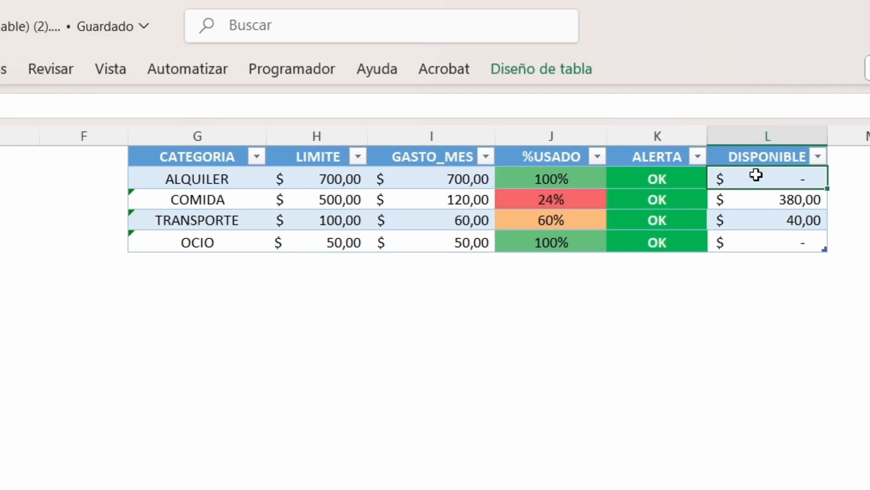
Examine the COMIDA row's limit, monthly spend, percentage used, alert and available amount, plus the OCIO category entry
{"action": "left_click", "coordinate": [369, 202]}
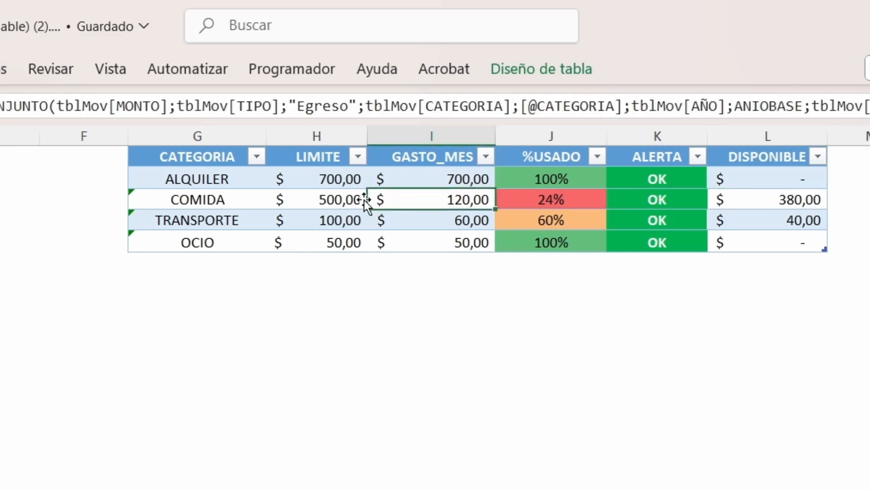
{"action": "left_click", "coordinate": [320, 200]}
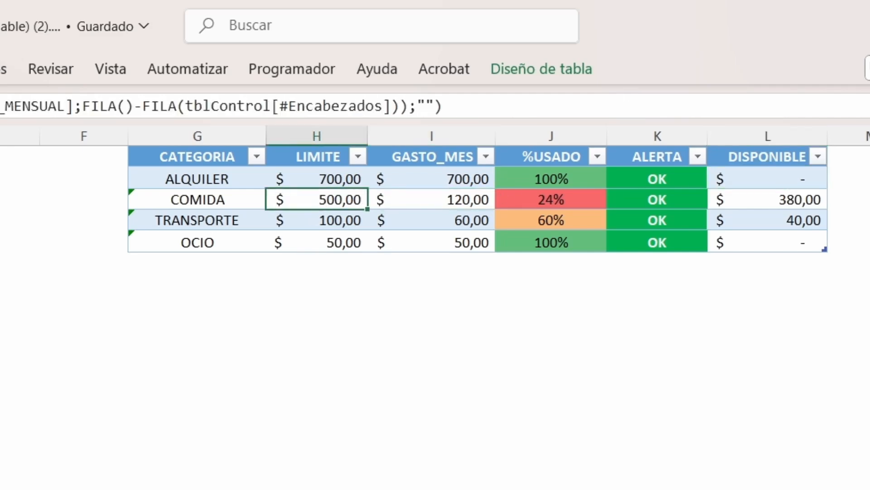
{"action": "left_click", "coordinate": [2, 326]}
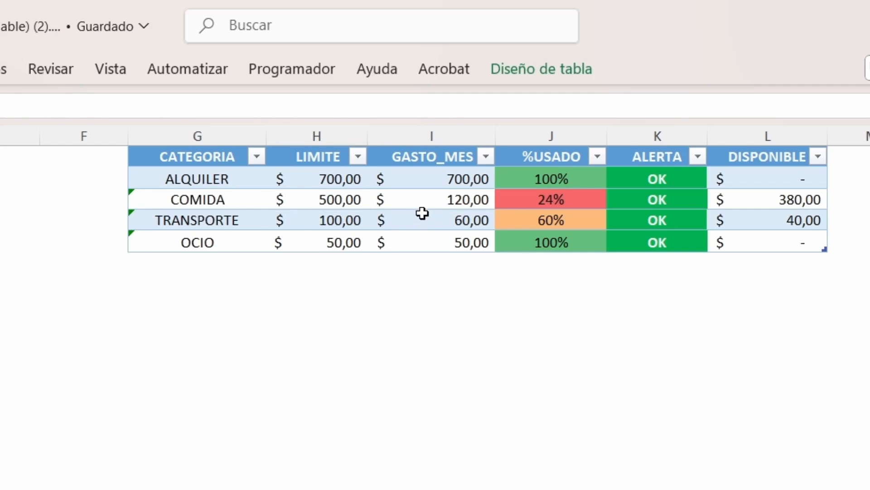
{"action": "left_click", "coordinate": [411, 196]}
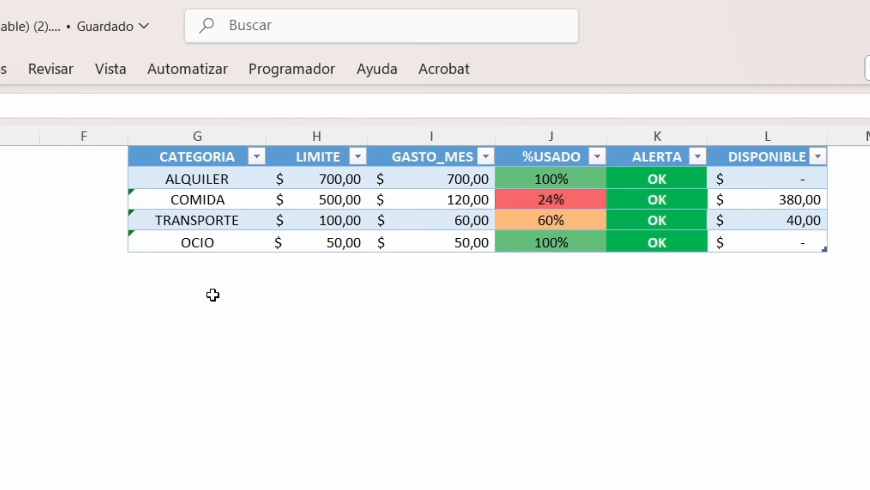
{"action": "left_click", "coordinate": [456, 203]}
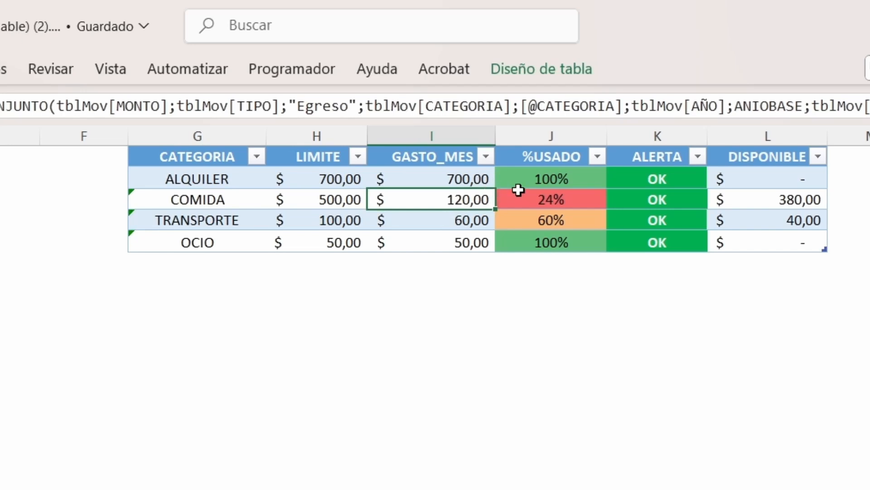
{"action": "left_click", "coordinate": [553, 201]}
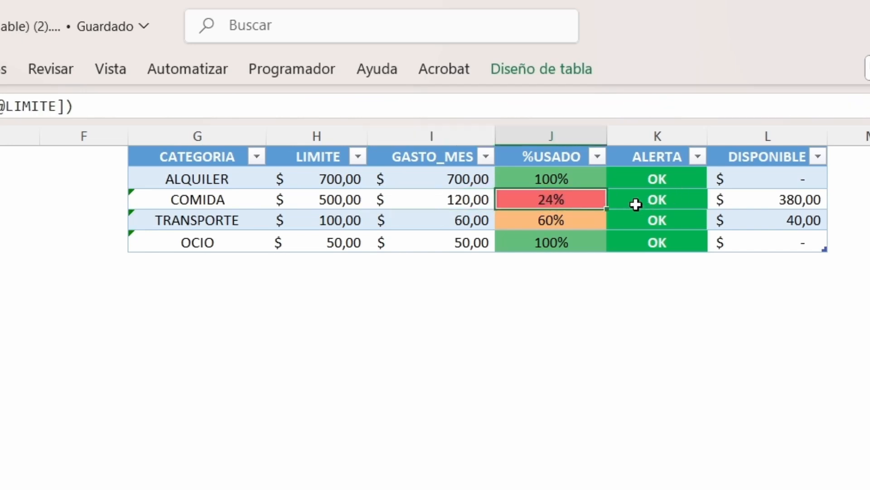
{"action": "left_click", "coordinate": [637, 205]}
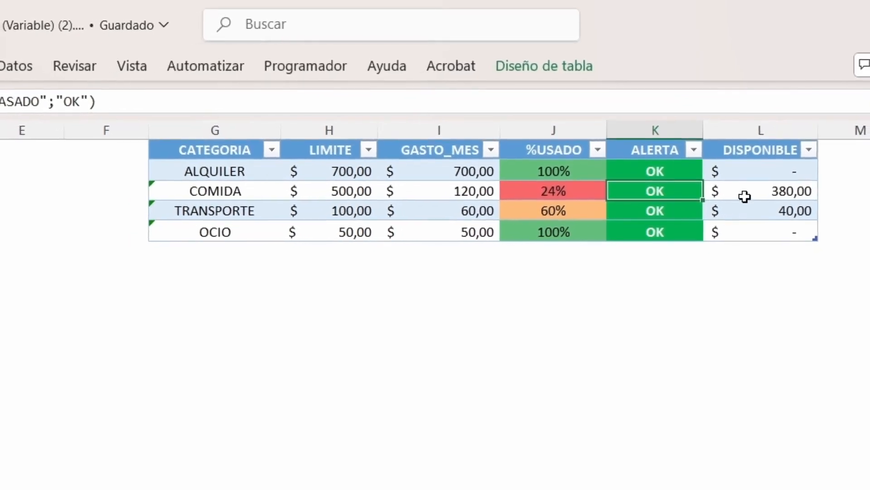
{"action": "left_click", "coordinate": [752, 206]}
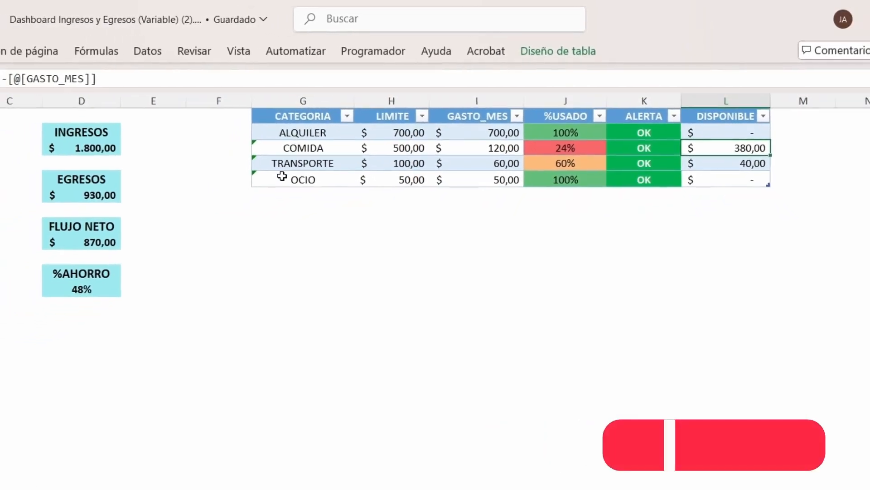
{"action": "left_click", "coordinate": [249, 210]}
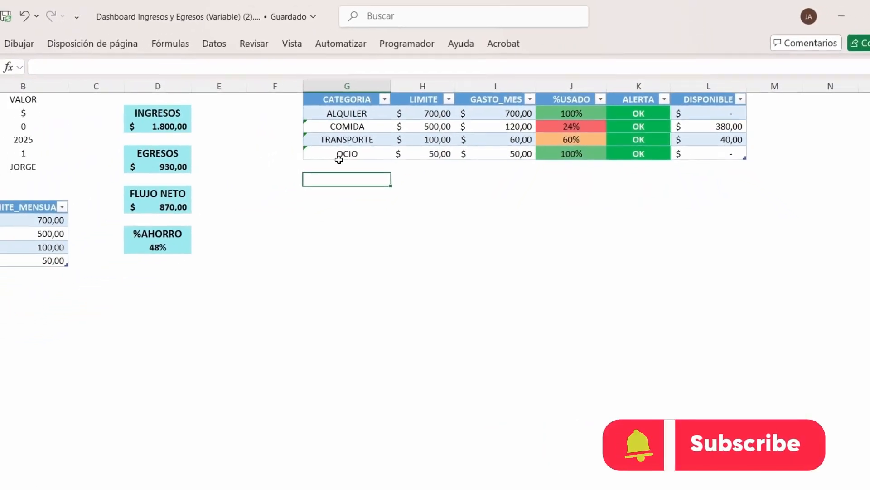
{"action": "left_click", "coordinate": [313, 173]}
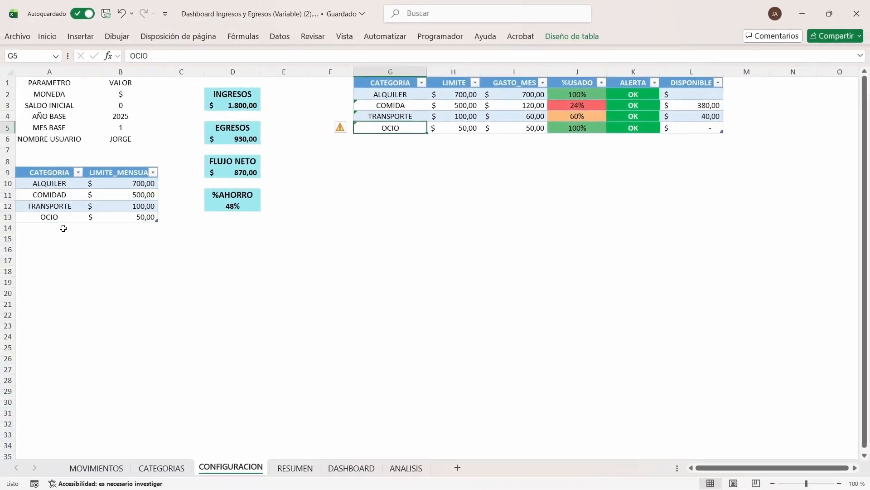
Open the RESUMEN sheet, examine the INGRESOS formula in the monthly summary table, and return to the DASHBOARD sheet
{"action": "left_click", "coordinate": [295, 468]}
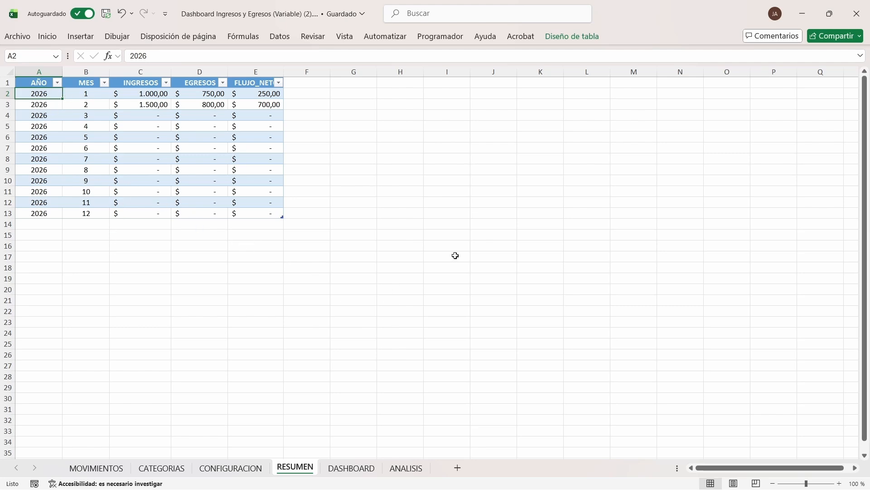
{"action": "left_click", "coordinate": [141, 137]}
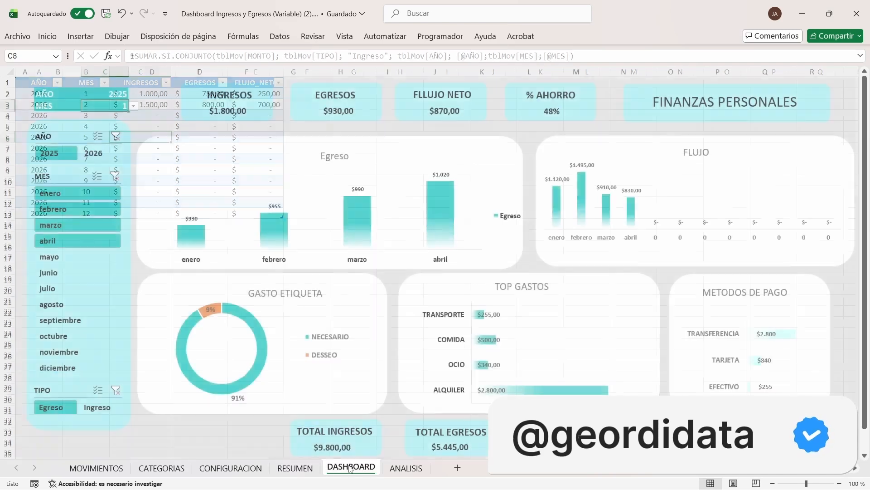
{"action": "left_click", "coordinate": [350, 467]}
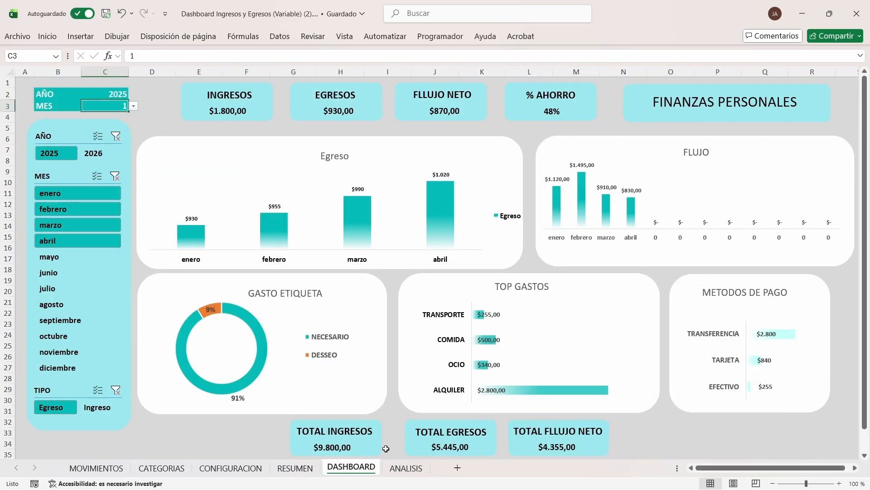
Open the ANALISIS sheet, review its INGRESOS/EGRESOS pivot table, and go back to the DASHBOARD sheet
{"action": "left_click", "coordinate": [405, 467]}
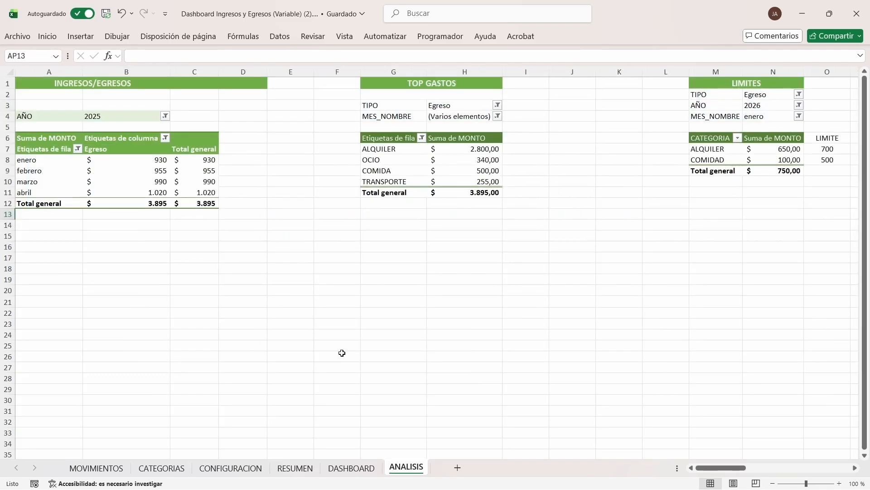
{"action": "left_click", "coordinate": [342, 356]}
{"action": "left_click", "coordinate": [252, 162]}
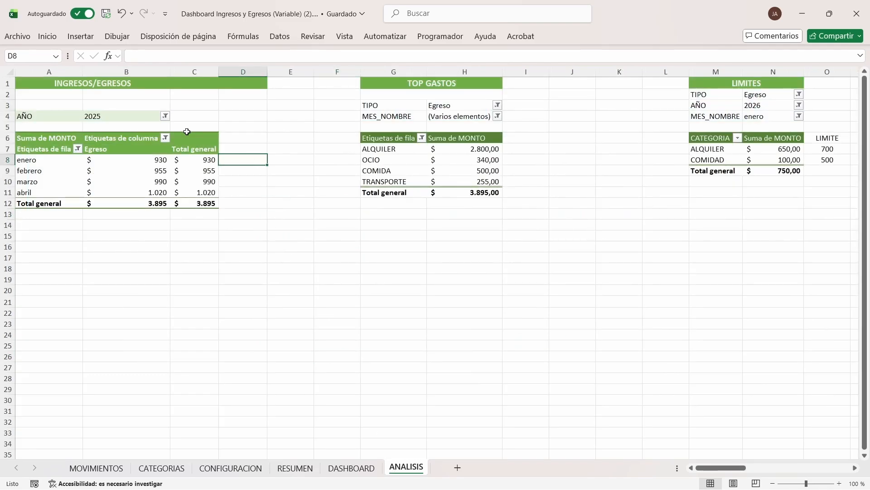
{"action": "left_click", "coordinate": [132, 93]}
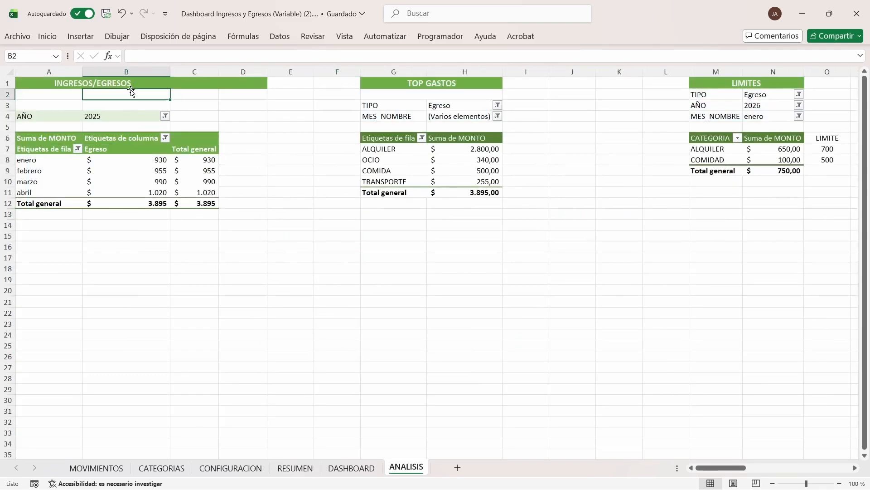
{"action": "left_click", "coordinate": [351, 467]}
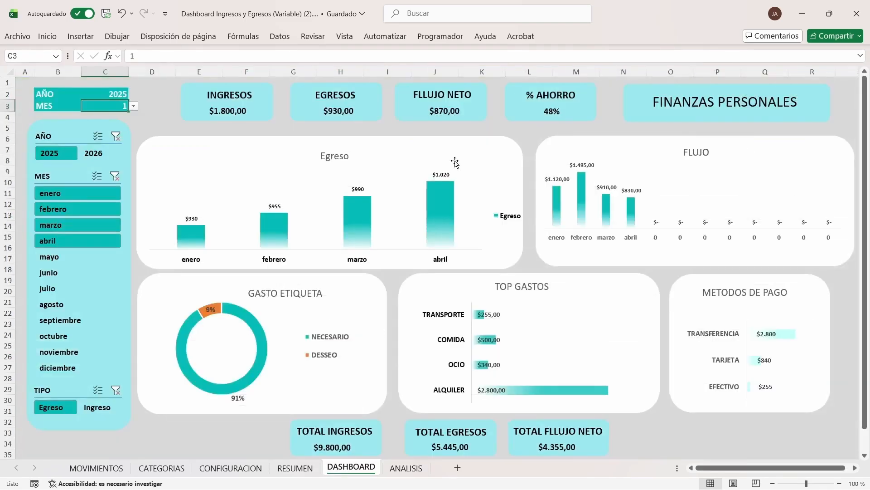
Review the ANALISIS sheet's pivot tables in order, from INGRESOS/EGRESOS through FLUJO NETO MES to KPI EGRESO
{"action": "left_click", "coordinate": [398, 468]}
{"action": "key", "text": "Right"}
{"action": "key", "text": "Right"}
{"action": "key", "text": "Right"}
{"action": "key", "text": "Right"}
{"action": "key", "text": "Right"}
{"action": "key", "text": "Right"}
{"action": "key", "text": "Right"}
{"action": "key", "text": "Right"}
{"action": "key", "text": "Right"}
{"action": "key", "text": "Right"}
{"action": "key", "text": "Right"}
{"action": "key", "text": "Right"}
{"action": "key", "text": "Right"}
{"action": "key", "text": "Right"}
{"action": "key", "text": "Right"}
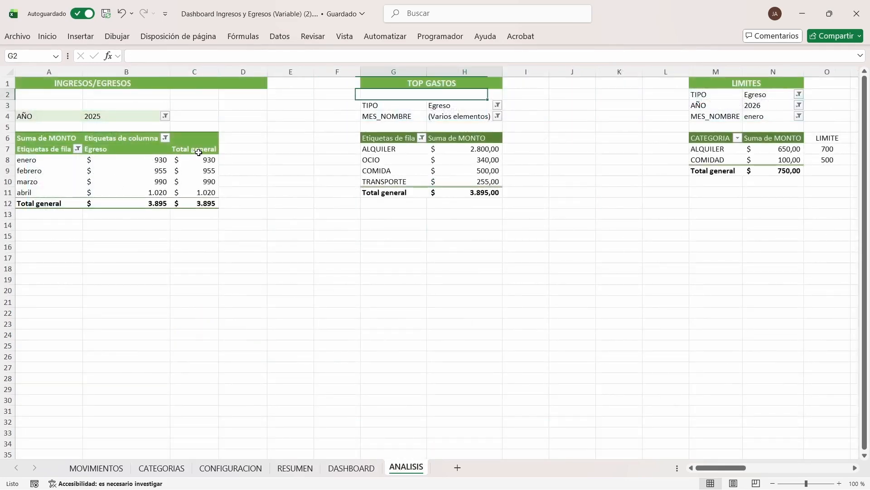
{"action": "key", "text": "Right"}
{"action": "key", "text": "Right"}
{"action": "key", "text": "Right"}
{"action": "key", "text": "Right"}
{"action": "key", "text": "Right"}
{"action": "key", "text": "Right"}
{"action": "key", "text": "Right"}
{"action": "key", "text": "Right"}
{"action": "key", "text": "Right"}
{"action": "key", "text": "Right"}
{"action": "key", "text": "Right"}
{"action": "key", "text": "Right"}
{"action": "key", "text": "Right"}
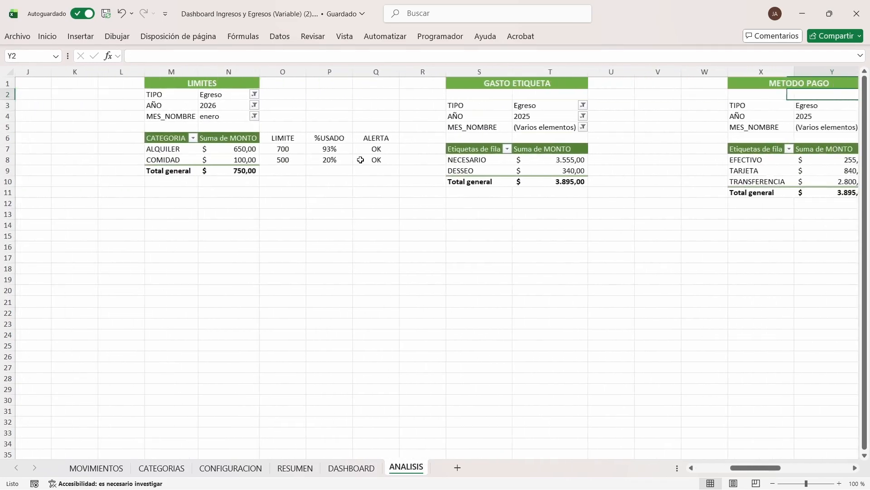
{"action": "key", "text": "Right"}
{"action": "key", "text": "Right"}
{"action": "key", "text": "Right"}
{"action": "key", "text": "Right"}
{"action": "key", "text": "Right"}
{"action": "key", "text": "Right"}
{"action": "key", "text": "Right"}
{"action": "key", "text": "Right"}
{"action": "key", "text": "Right"}
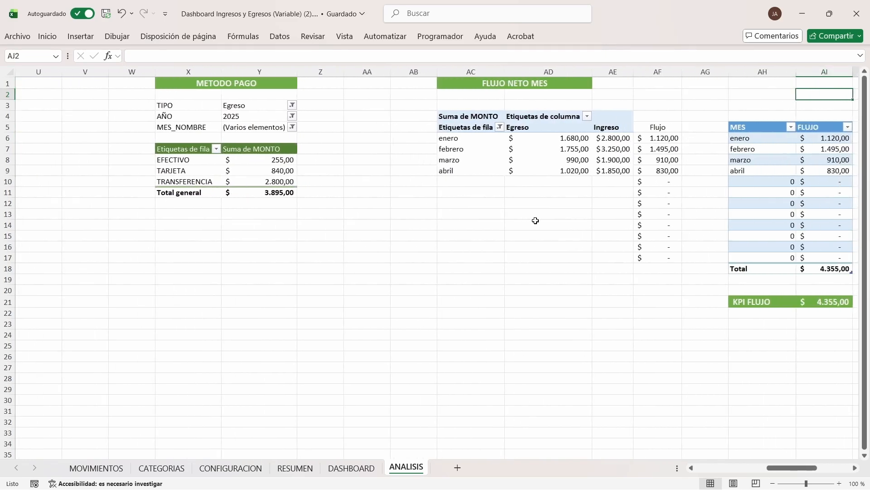
{"action": "key", "text": "Right"}
{"action": "key", "text": "Right"}
{"action": "key", "text": "Right"}
{"action": "key", "text": "Right"}
{"action": "key", "text": "Right"}
{"action": "key", "text": "Right"}
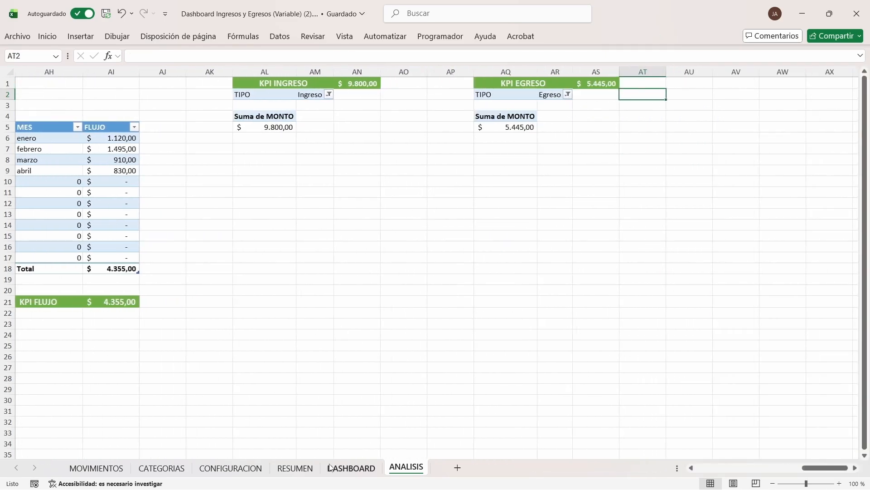
Review the DASHBOARD charts and the MOVIMIENTOS records that feed them, finishing on the DASHBOARD sheet
{"action": "left_click", "coordinate": [352, 467]}
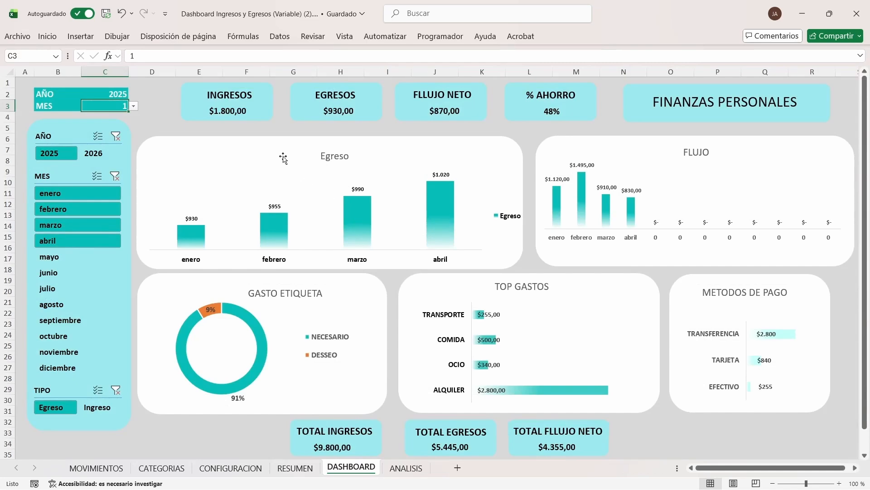
{"action": "left_click", "coordinate": [96, 467]}
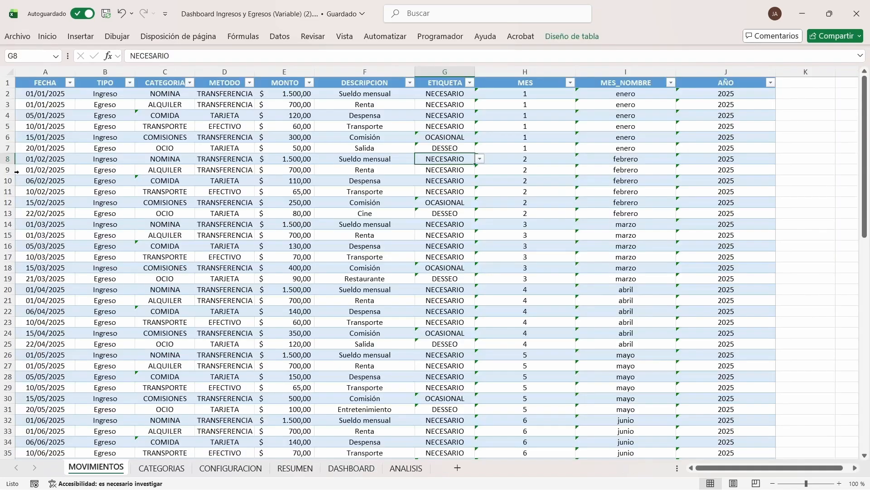
{"action": "left_click", "coordinate": [352, 467]}
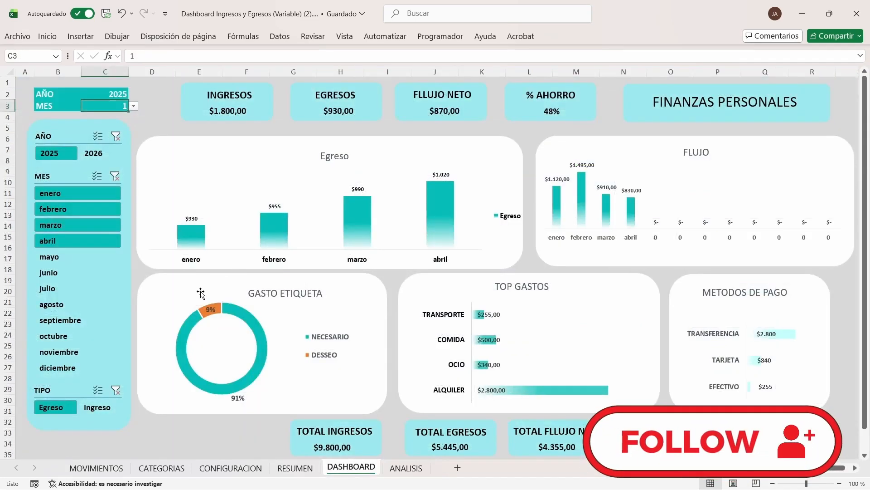
Filter the dashboard to the month diciembre and the type Ingreso, and inspect the Ingreso chart
{"action": "left_click", "coordinate": [78, 365]}
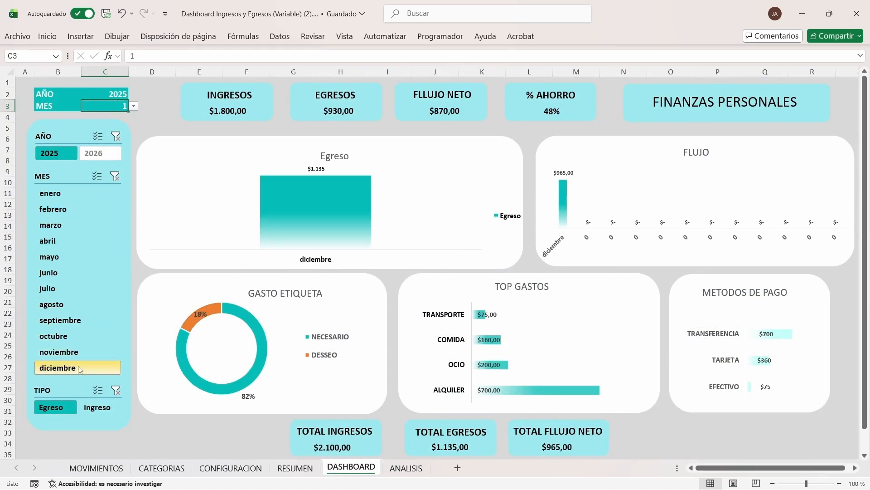
{"action": "left_click", "coordinate": [95, 411]}
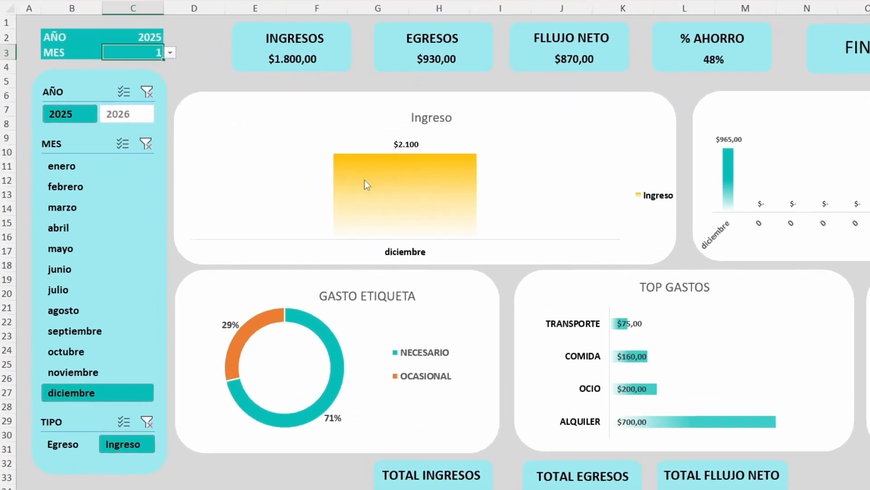
{"action": "mouse_move", "coordinate": [290, 205]}
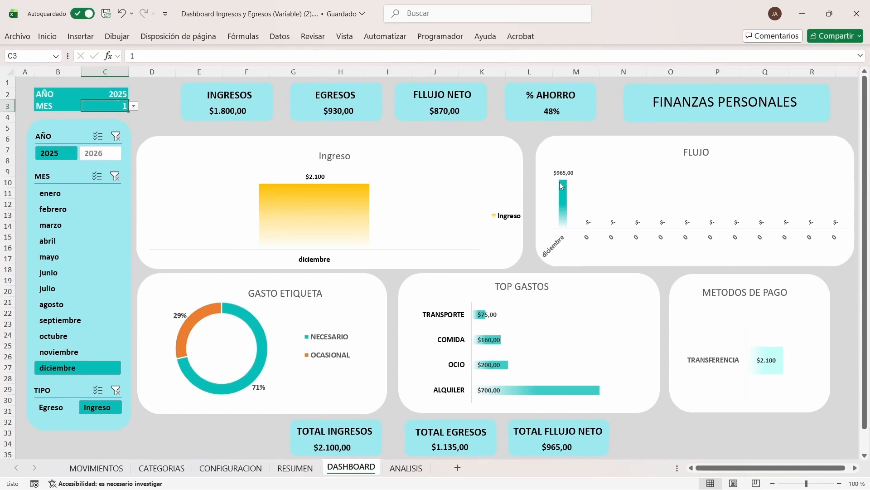
Inspect the FLUJO and TOP GASTOS charts, and check the GASTO_MES formula for ALQUILER on the CONFIGURACION sheet
{"action": "mouse_move", "coordinate": [562, 186]}
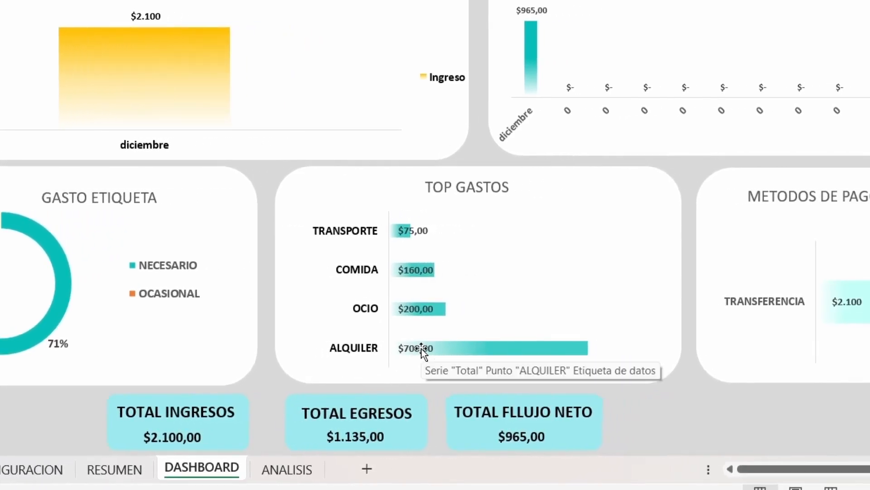
{"action": "left_click", "coordinate": [36, 467]}
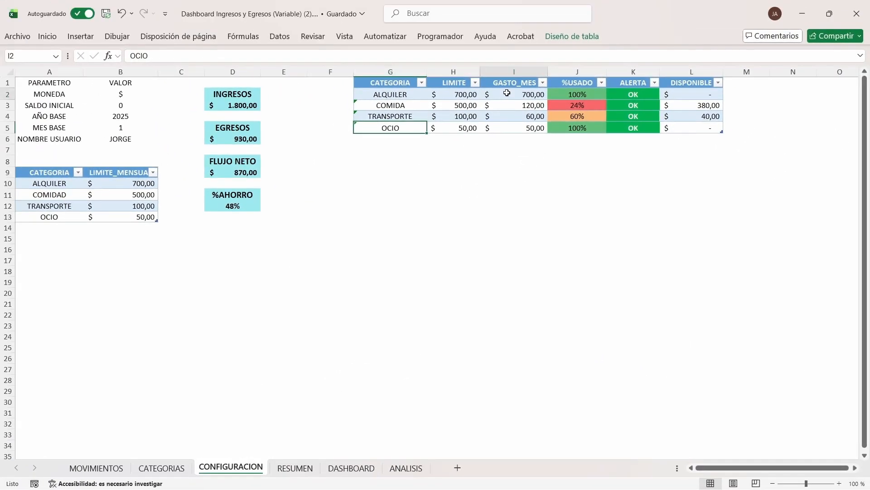
{"action": "left_click", "coordinate": [506, 93]}
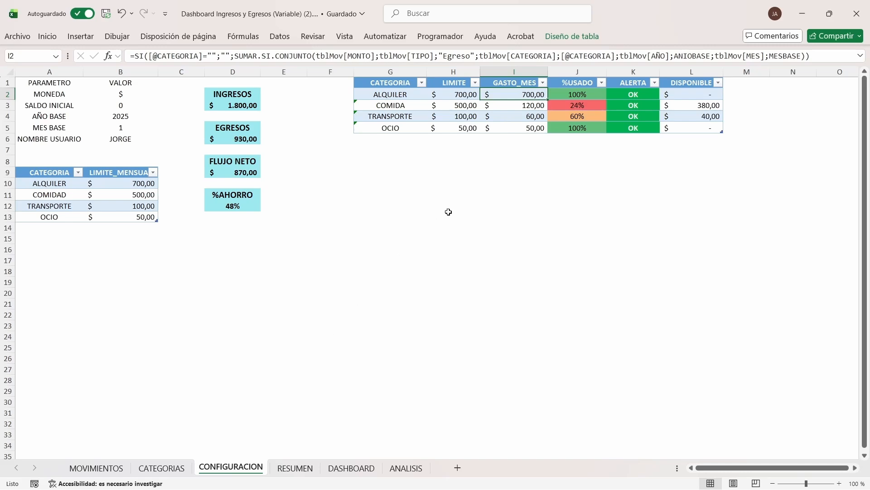
Return to the DASHBOARD sheet, filter it to the type Egreso, and inspect the Egreso and FLUJO charts
{"action": "left_click", "coordinate": [332, 468]}
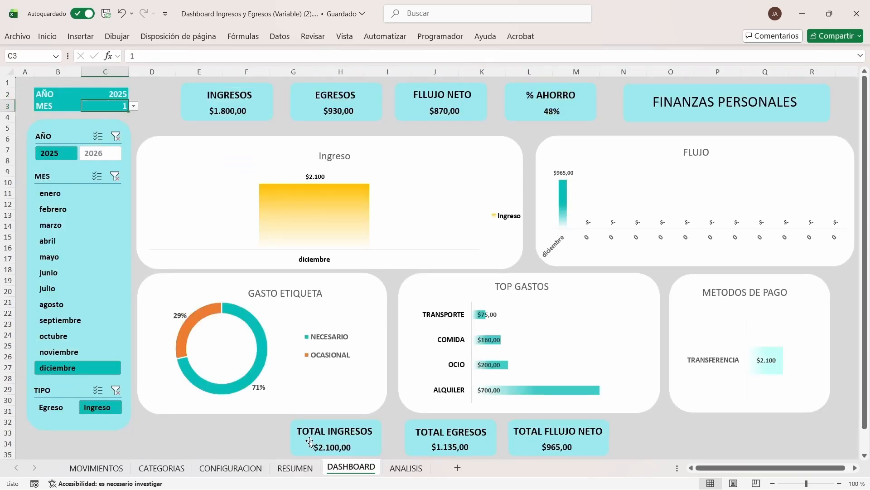
{"action": "left_click", "coordinate": [51, 408]}
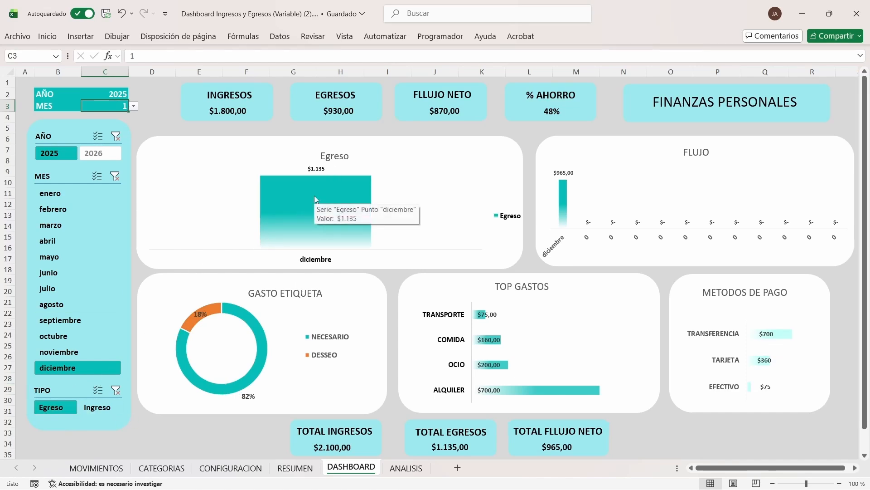
{"action": "mouse_move", "coordinate": [563, 196]}
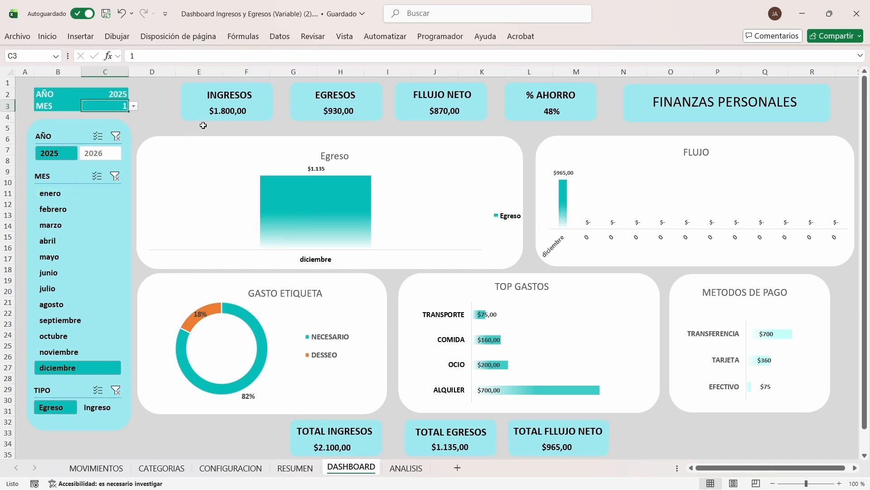
Set the dashboard's AÑO cell to 2026 and its MES cell to 2 to update the indicator cards
{"action": "left_click", "coordinate": [119, 95]}
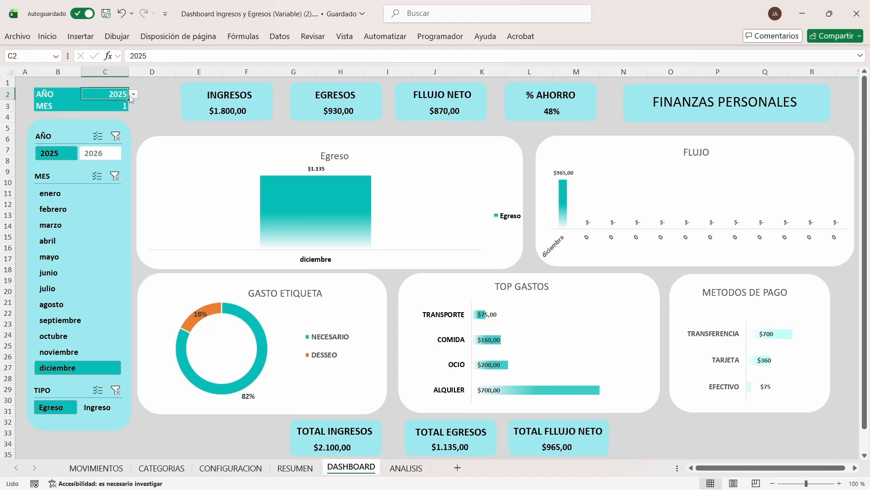
{"action": "left_click", "coordinate": [134, 94]}
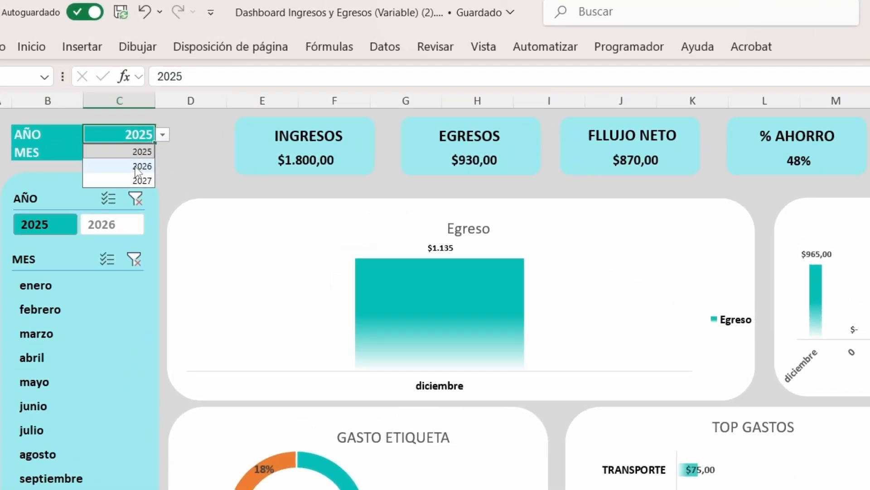
{"action": "left_click", "coordinate": [136, 168]}
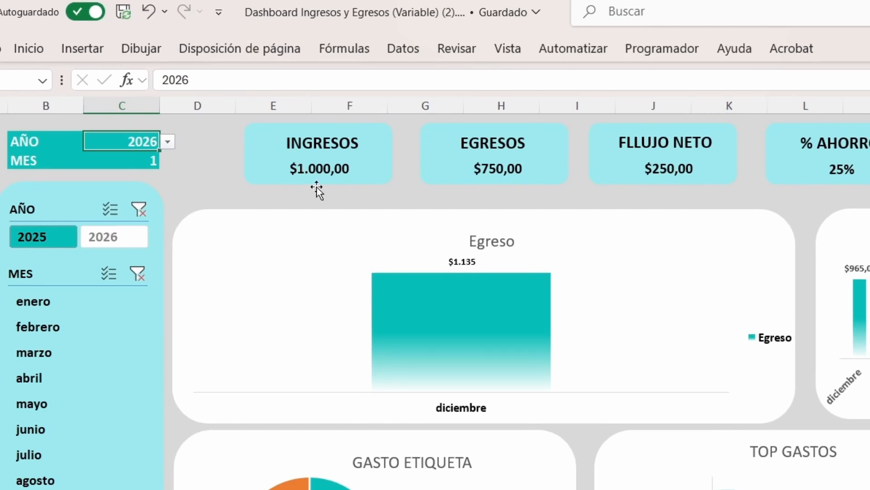
{"action": "left_click", "coordinate": [141, 162]}
{"action": "left_click", "coordinate": [167, 161]}
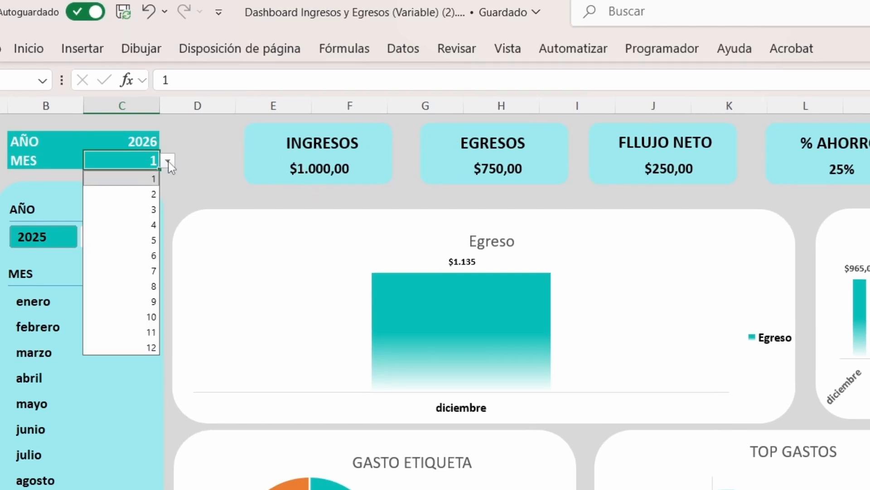
{"action": "left_click", "coordinate": [145, 199]}
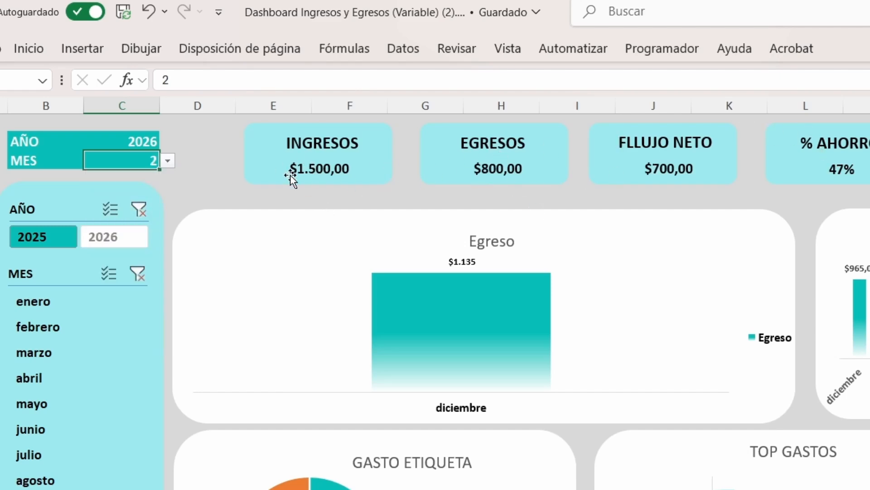
{"action": "left_click", "coordinate": [170, 166]}
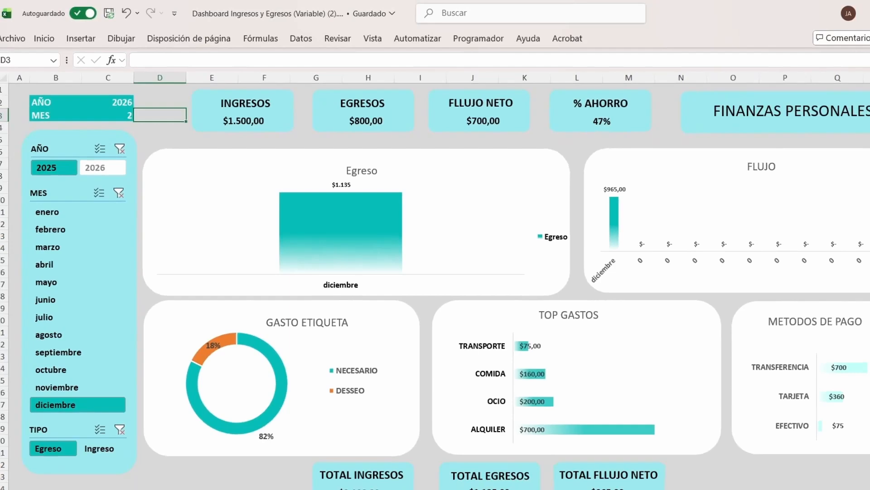
Review AÑO BASE and MES BASE on the CONFIGURACION sheet and the AÑO and MES cells on the DASHBOARD sheet that feed them
{"action": "left_click", "coordinate": [230, 467]}
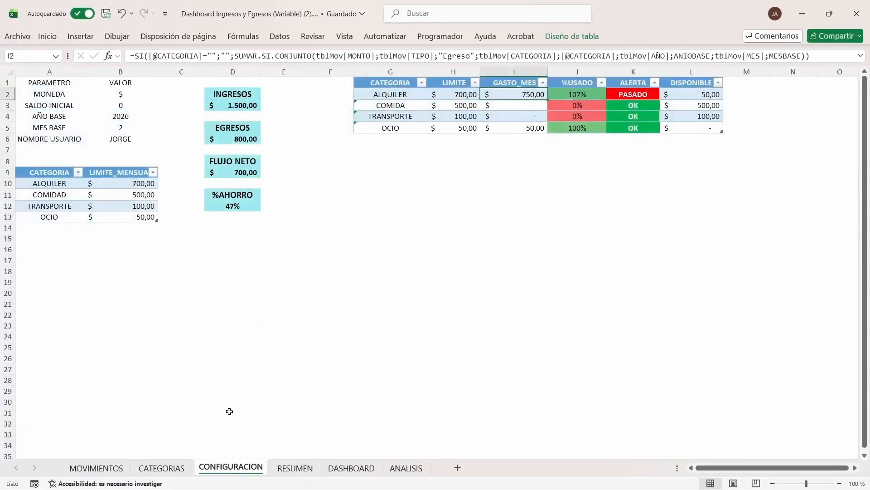
{"action": "left_click", "coordinate": [42, 82]}
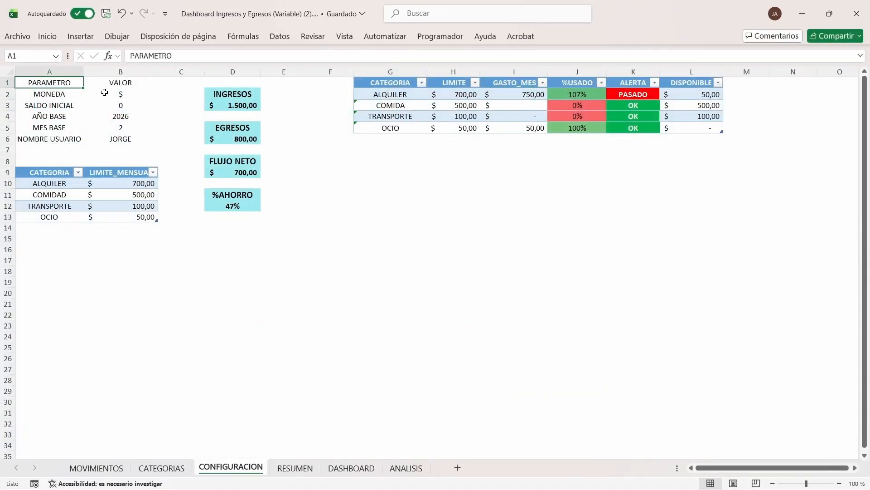
{"action": "left_click", "coordinate": [116, 85]}
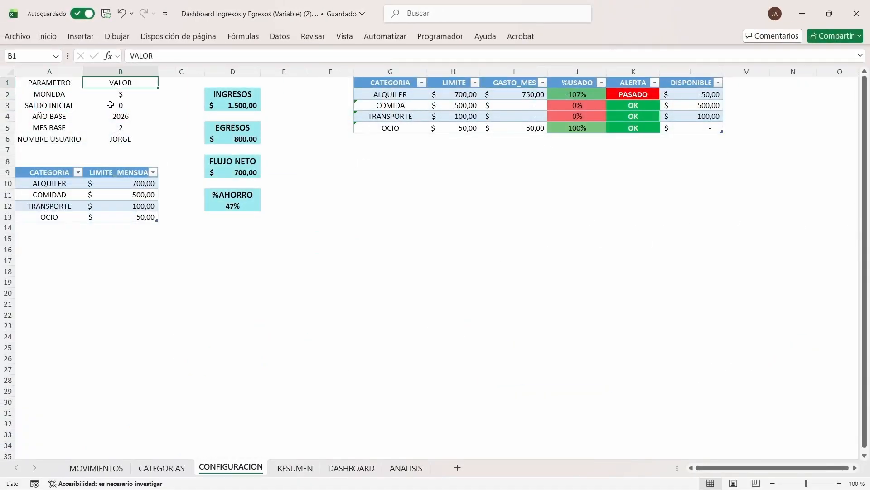
{"action": "left_click", "coordinate": [120, 117]}
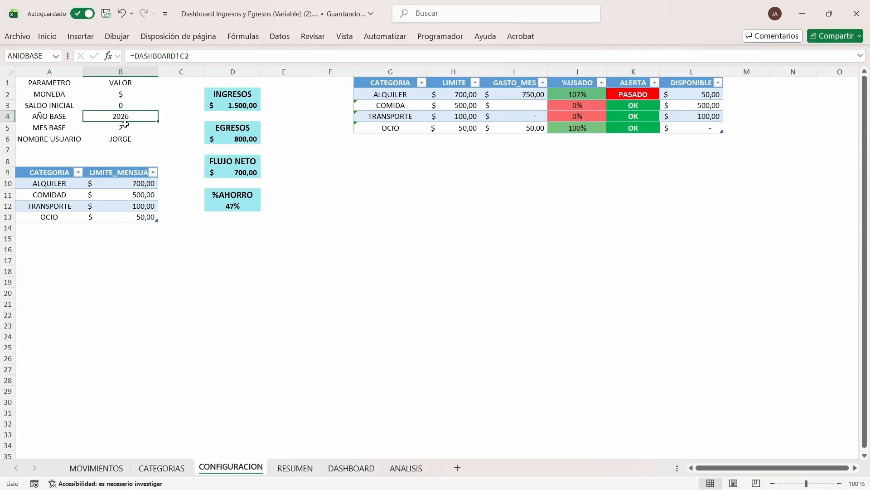
{"action": "left_click", "coordinate": [122, 128]}
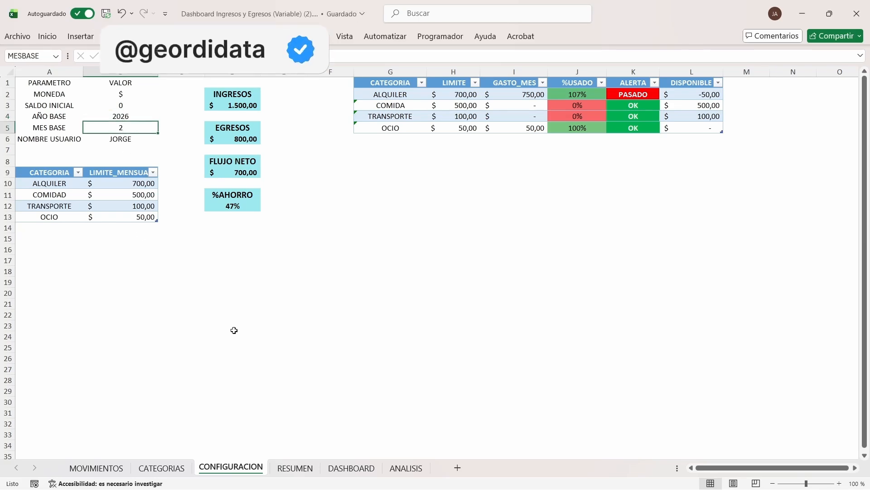
{"action": "left_click", "coordinate": [352, 468]}
{"action": "left_click", "coordinate": [116, 96]}
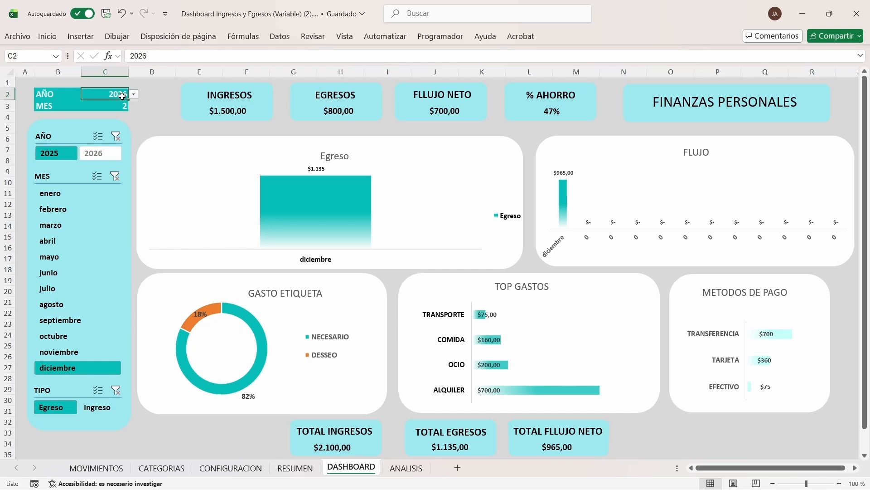
{"action": "left_click", "coordinate": [123, 104]}
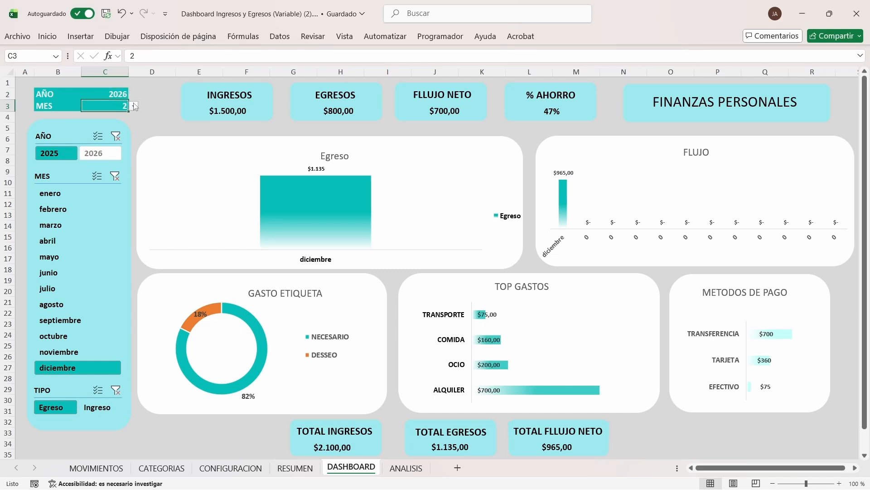
{"action": "left_click", "coordinate": [157, 110]}
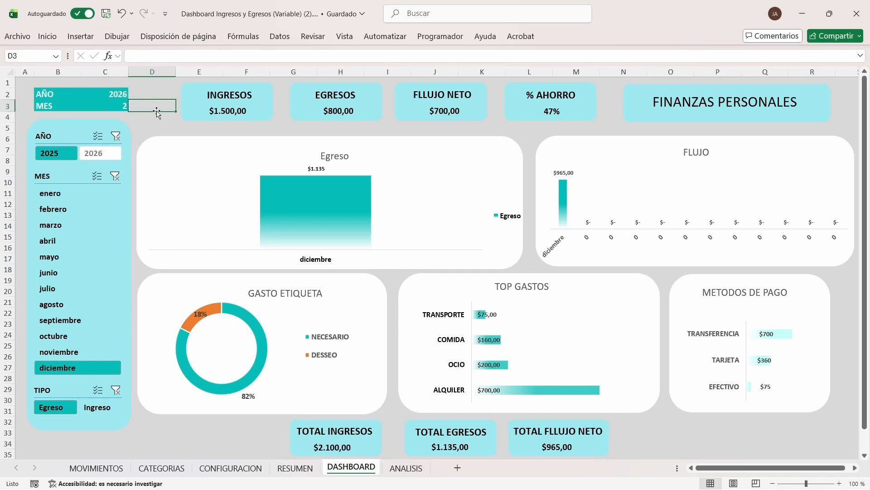
Filter the dashboard charts to the year 2026 and the months enero and febrero
{"action": "left_click", "coordinate": [89, 156]}
{"action": "left_click", "coordinate": [73, 199]}
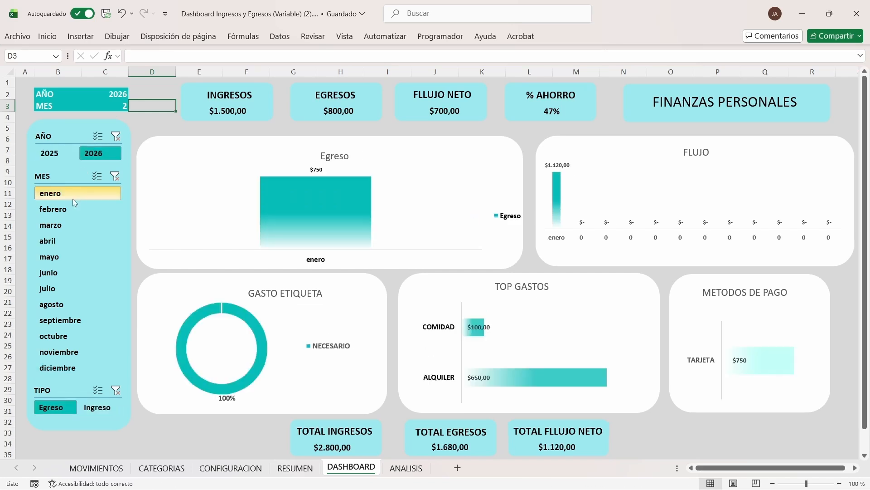
{"action": "left_click", "coordinate": [73, 202], "text": "ctrl"}
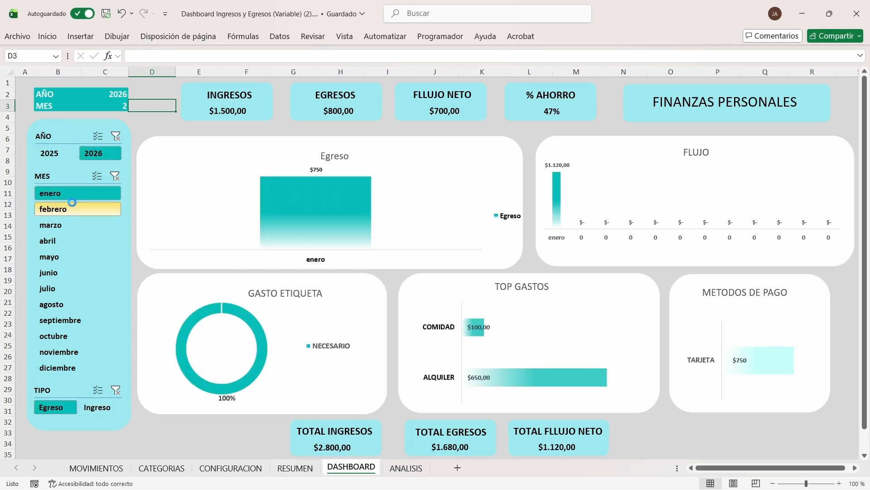
{"action": "mouse_move", "coordinate": [259, 237]}
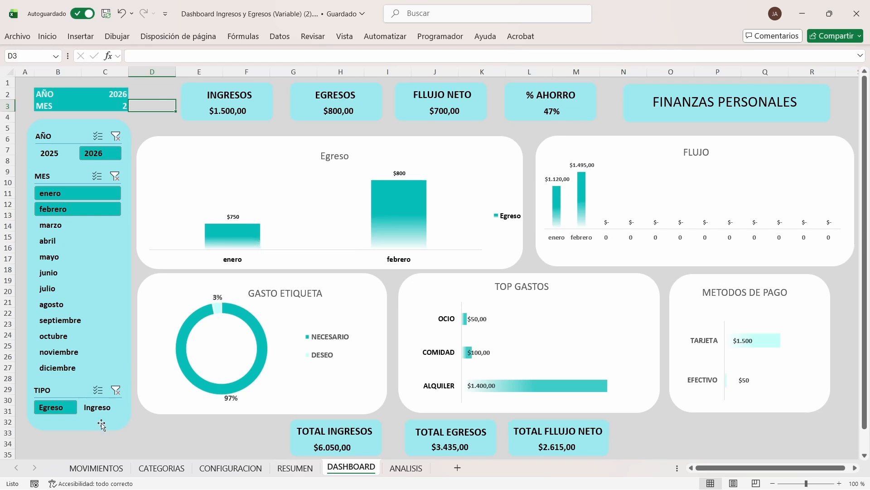
Clear the TIPO and MES filters and filter the dashboard charts to the year 2025
{"action": "left_click", "coordinate": [113, 394]}
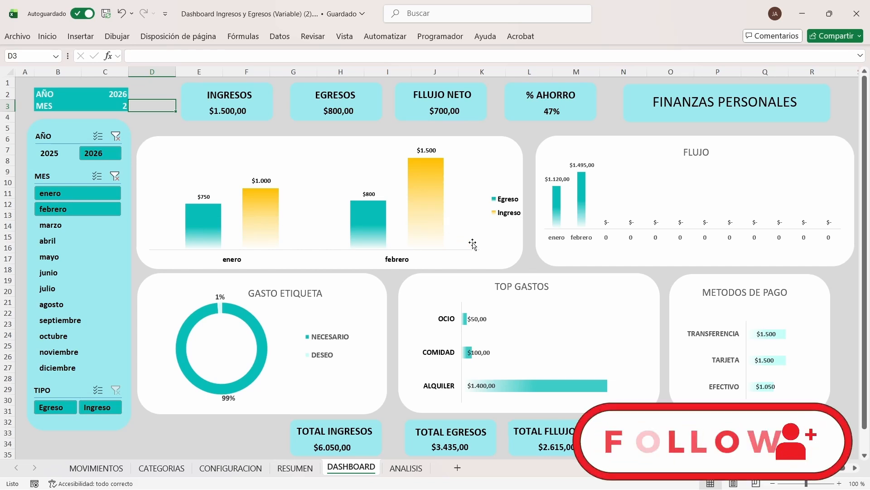
{"action": "left_click", "coordinate": [50, 159]}
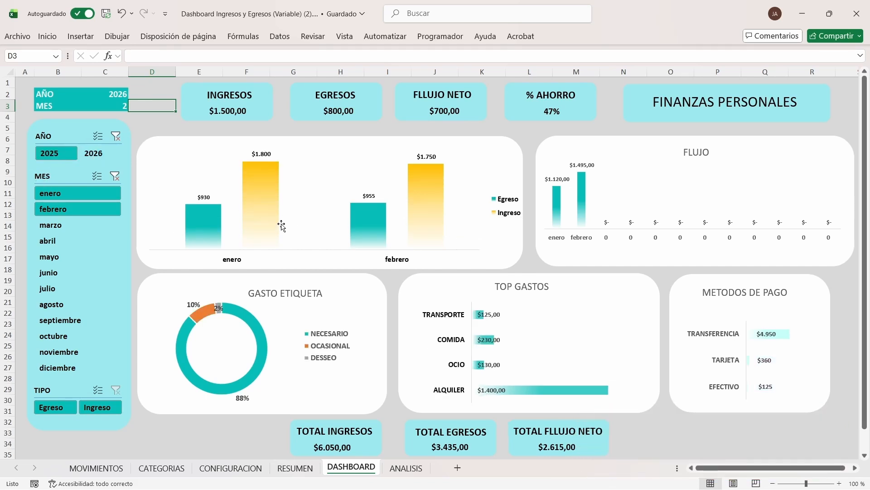
{"action": "left_click", "coordinate": [115, 177]}
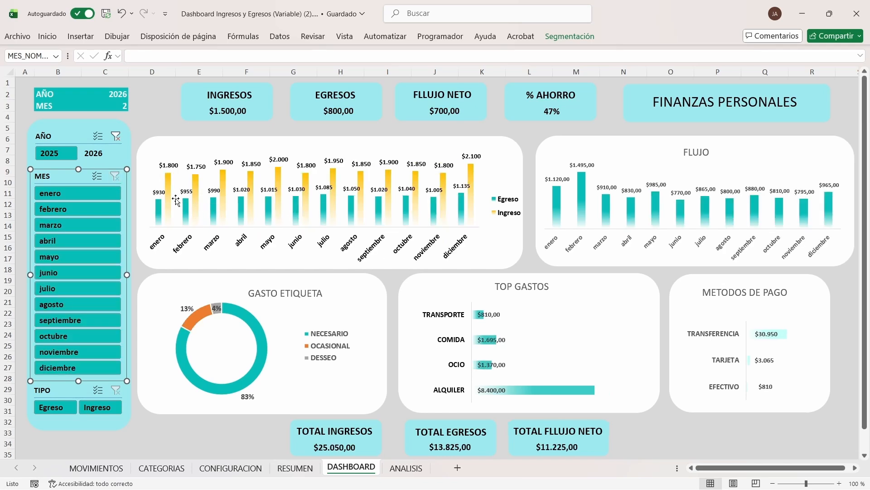
{"action": "mouse_move", "coordinate": [165, 226]}
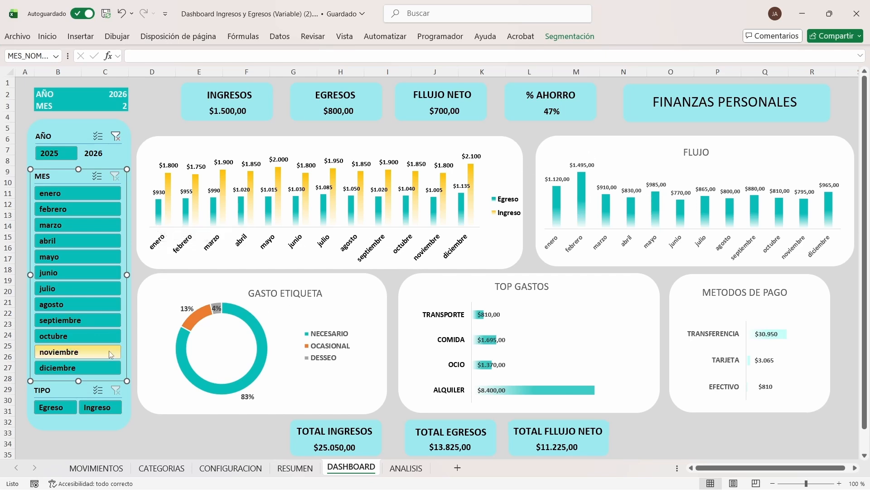
Filter the dashboard to enero, look at the ANALISIS pivot tables, and go back to the DASHBOARD sheet
{"action": "left_click", "coordinate": [77, 194]}
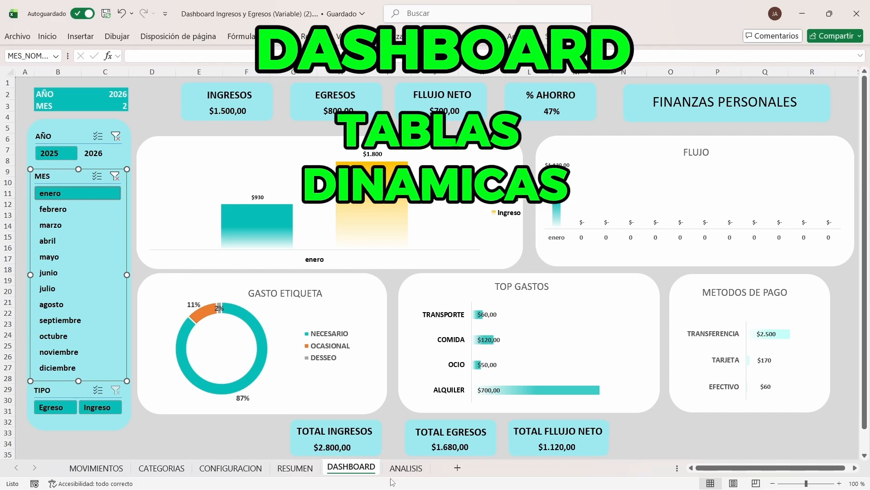
{"action": "left_click", "coordinate": [401, 469]}
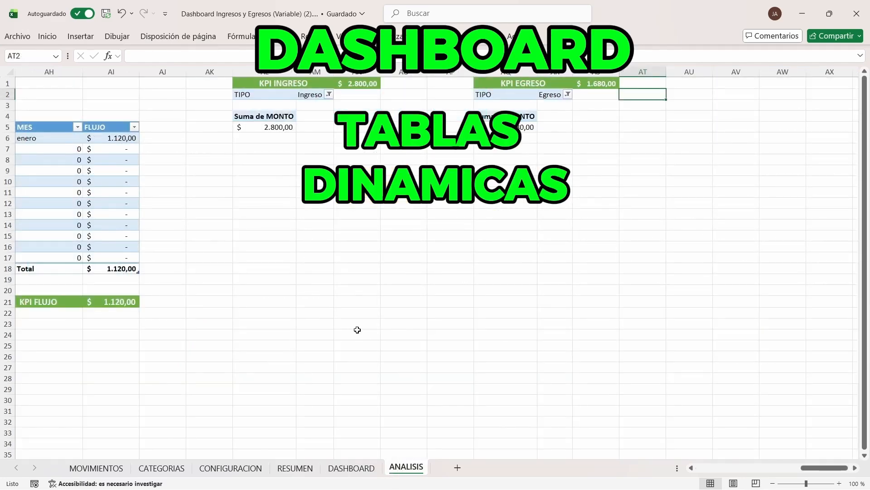
{"action": "left_click", "coordinate": [351, 467]}
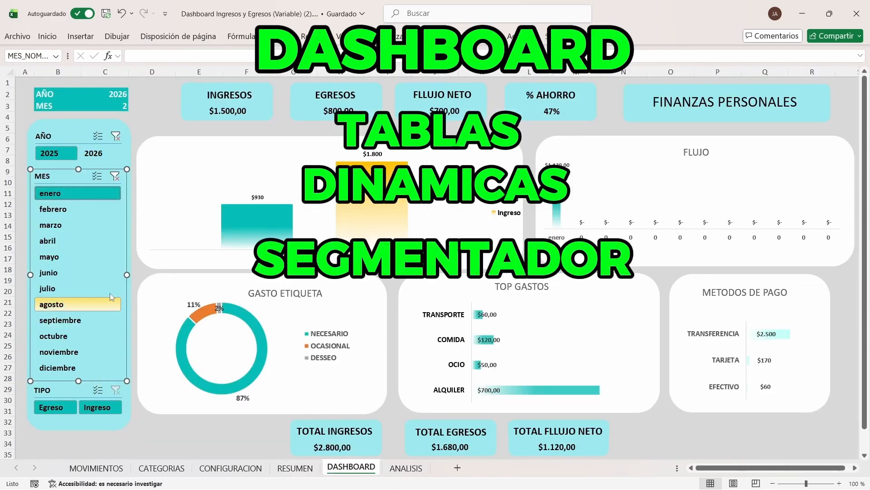
Switch to the workbook in Google Sheets and download it in Microsoft Excel (.xlsx) format to the Descargas folder
{"action": "left_click", "coordinate": [177, 432]}
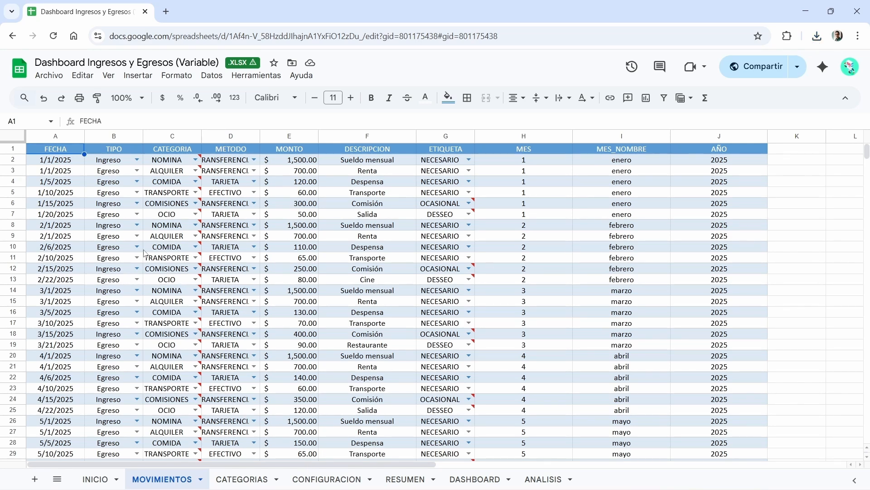
{"action": "left_click", "coordinate": [46, 78]}
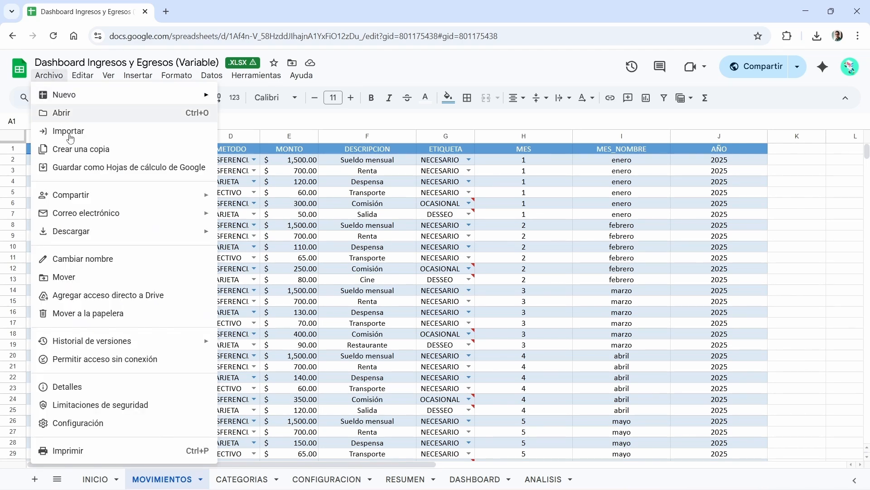
{"action": "mouse_move", "coordinate": [65, 232]}
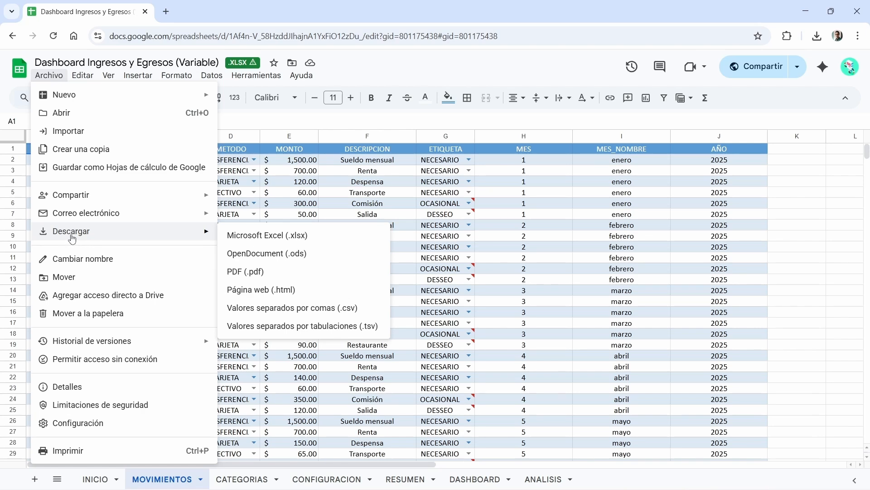
{"action": "left_click", "coordinate": [343, 236]}
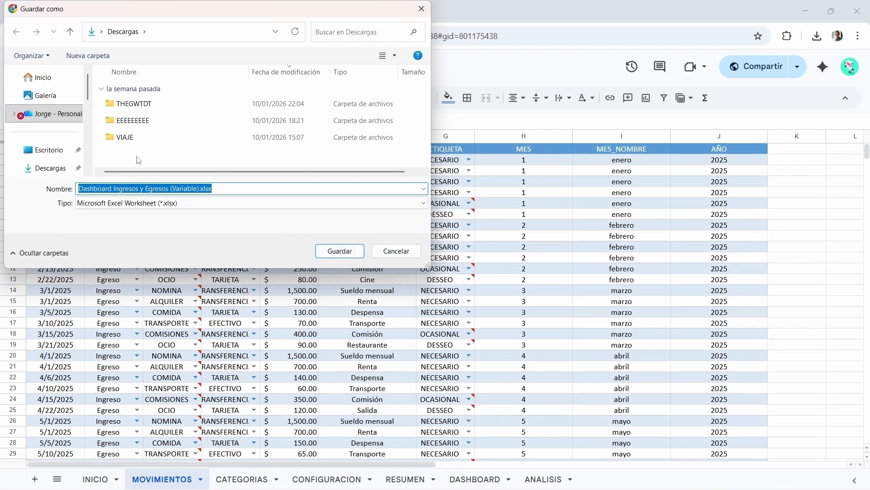
{"action": "left_click", "coordinate": [323, 252]}
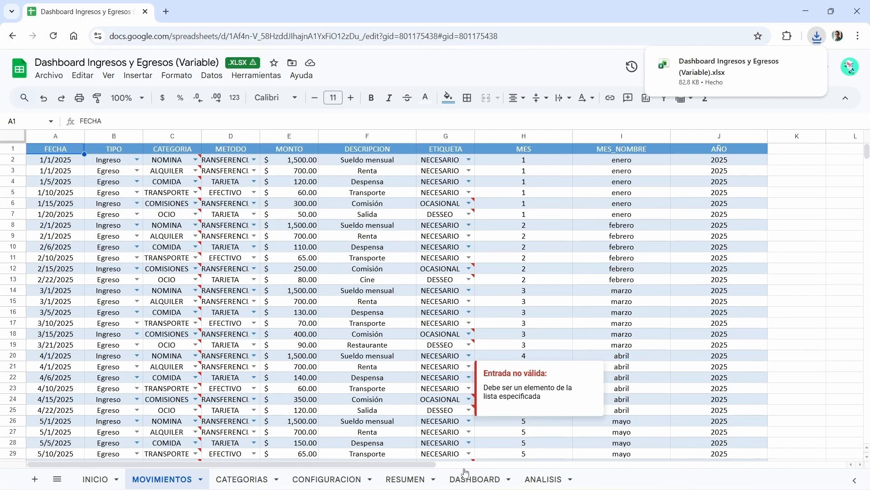
Show the DASHBOARD sheet in Google Sheets, and open the downloaded Dashboard Ingresos y Egresos (Variable).xlsx in Excel with editing enabled
{"action": "left_click", "coordinate": [474, 479]}
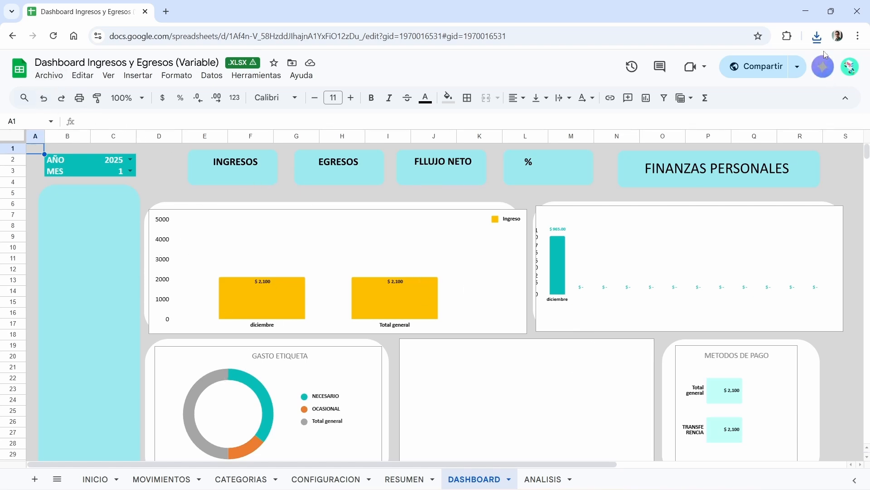
{"action": "left_click", "coordinate": [817, 36]}
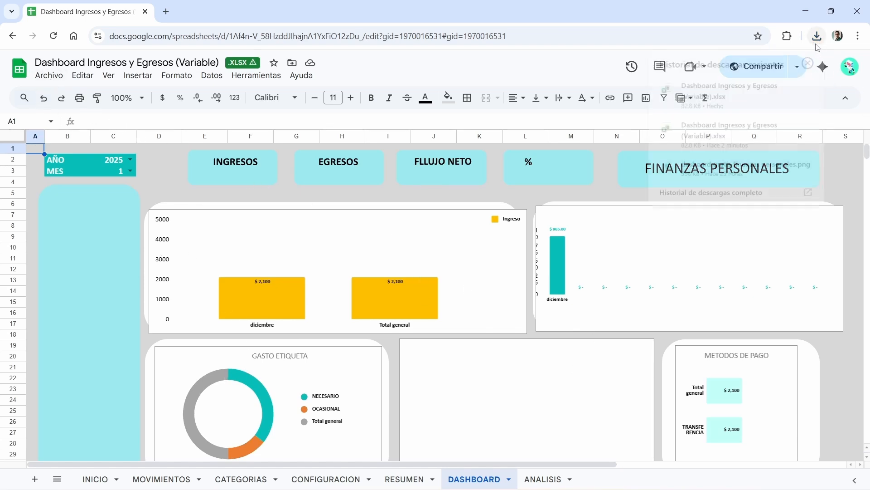
{"action": "left_click", "coordinate": [723, 92]}
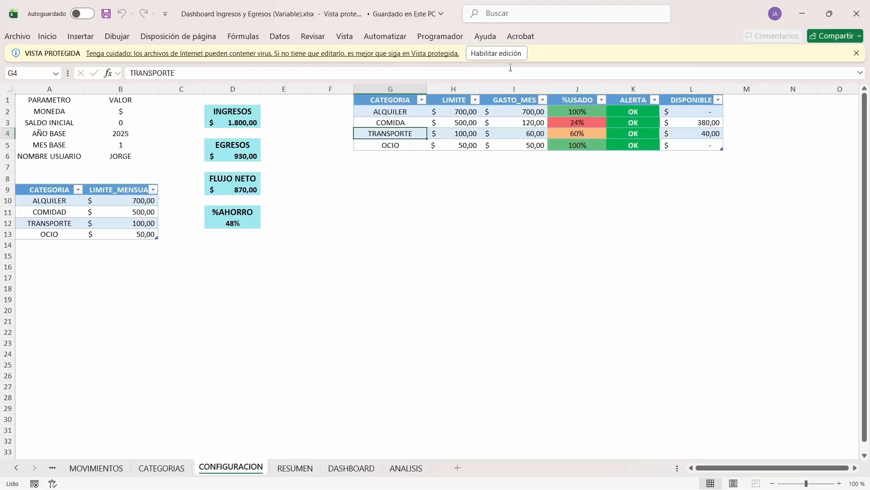
{"action": "left_click", "coordinate": [503, 56]}
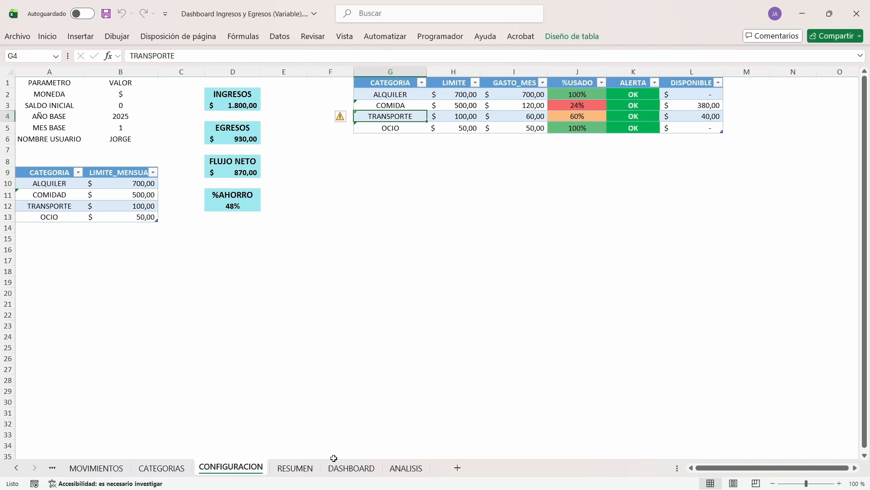
On Excel's DASHBOARD sheet, clear the MES filter and set TIPO to Egreso, and switch back to the workbook in Google Sheets
{"action": "left_click", "coordinate": [344, 467]}
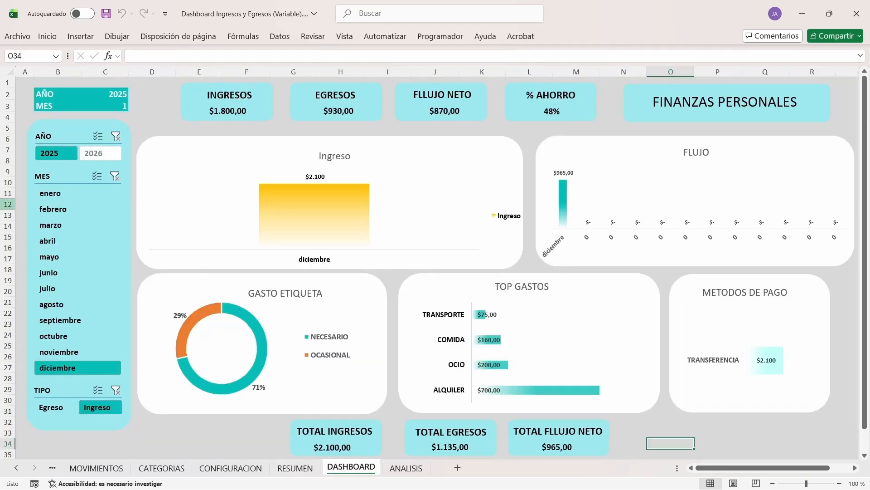
{"action": "left_click", "coordinate": [115, 176]}
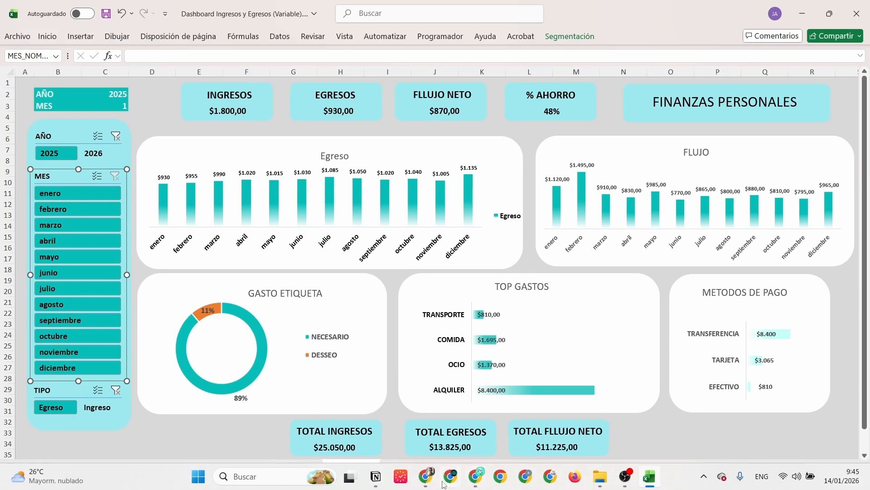
{"action": "left_click", "coordinate": [429, 477]}
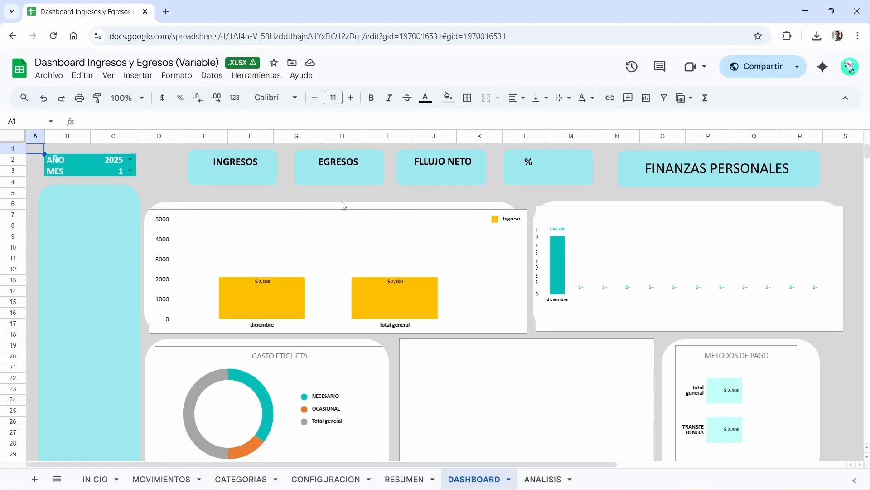